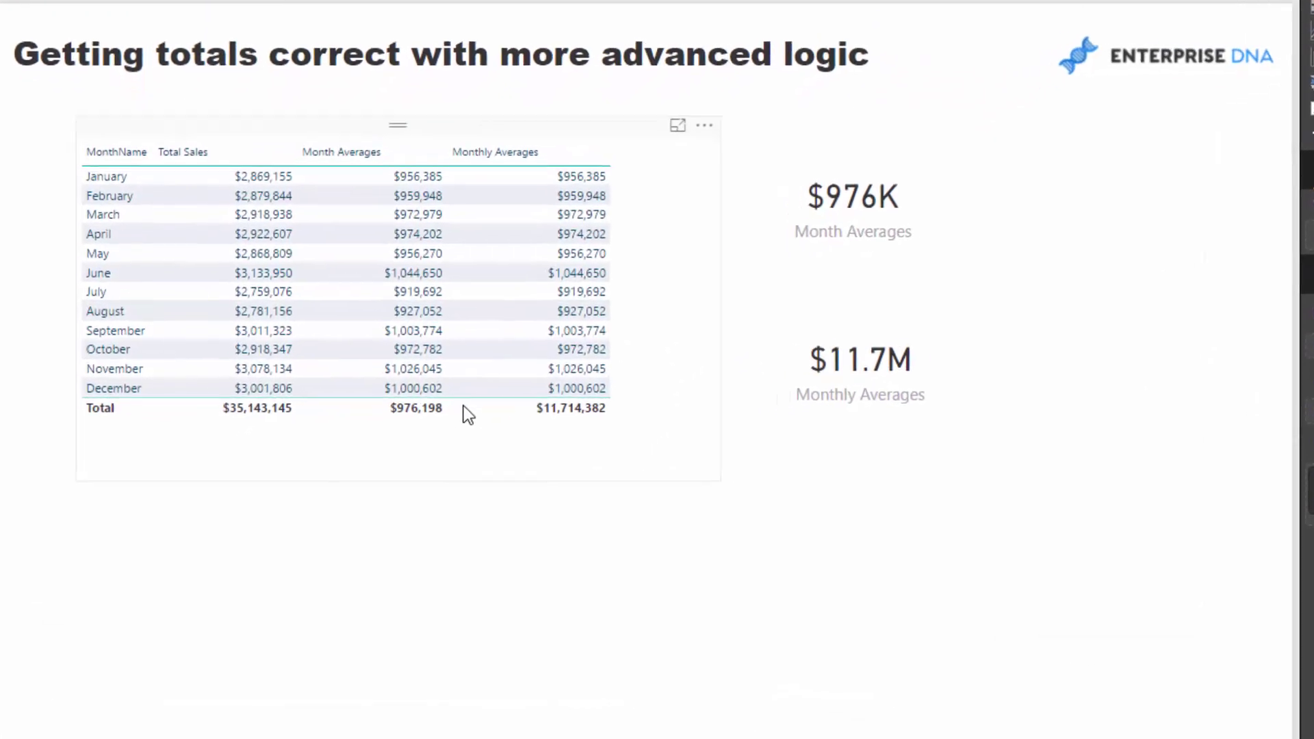
- Select the Month Averages card, then shrink the averages table visual slightly from its corner
left_click(829, 172)
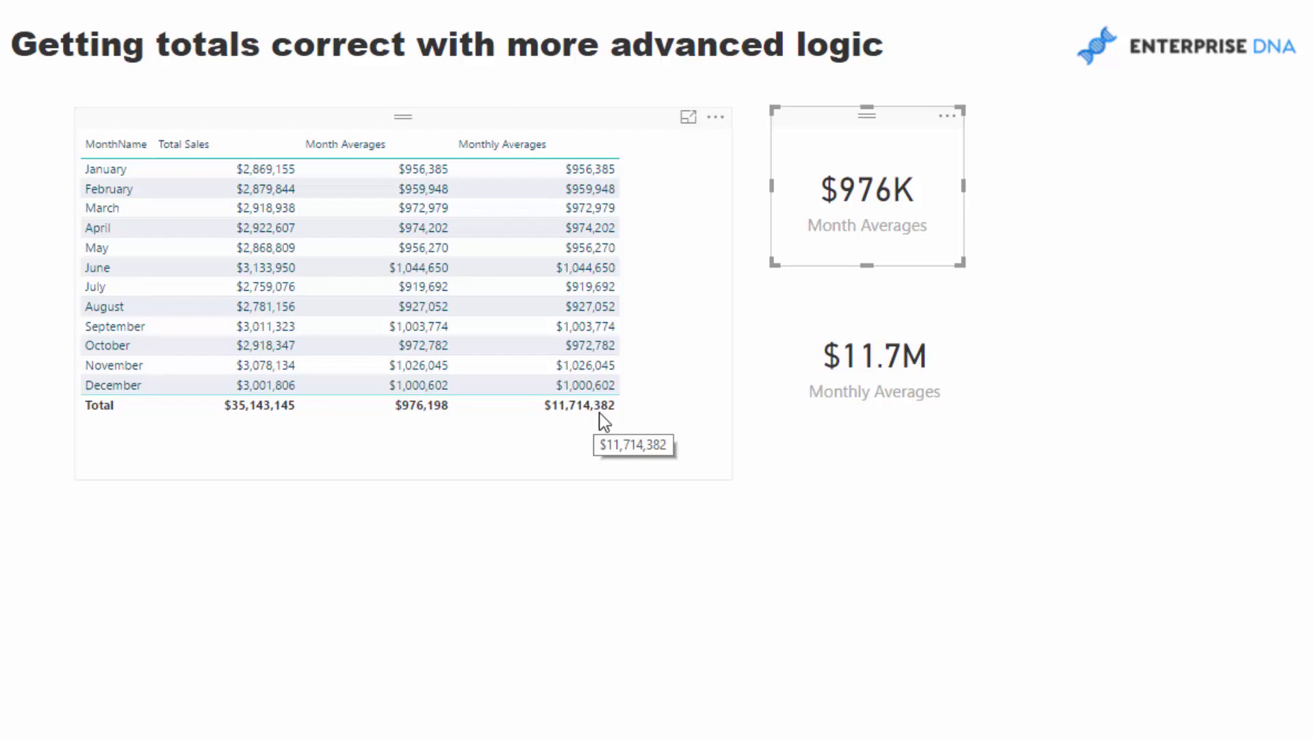
left_click(696, 435)
left_click_drag(730, 477, 716, 464)
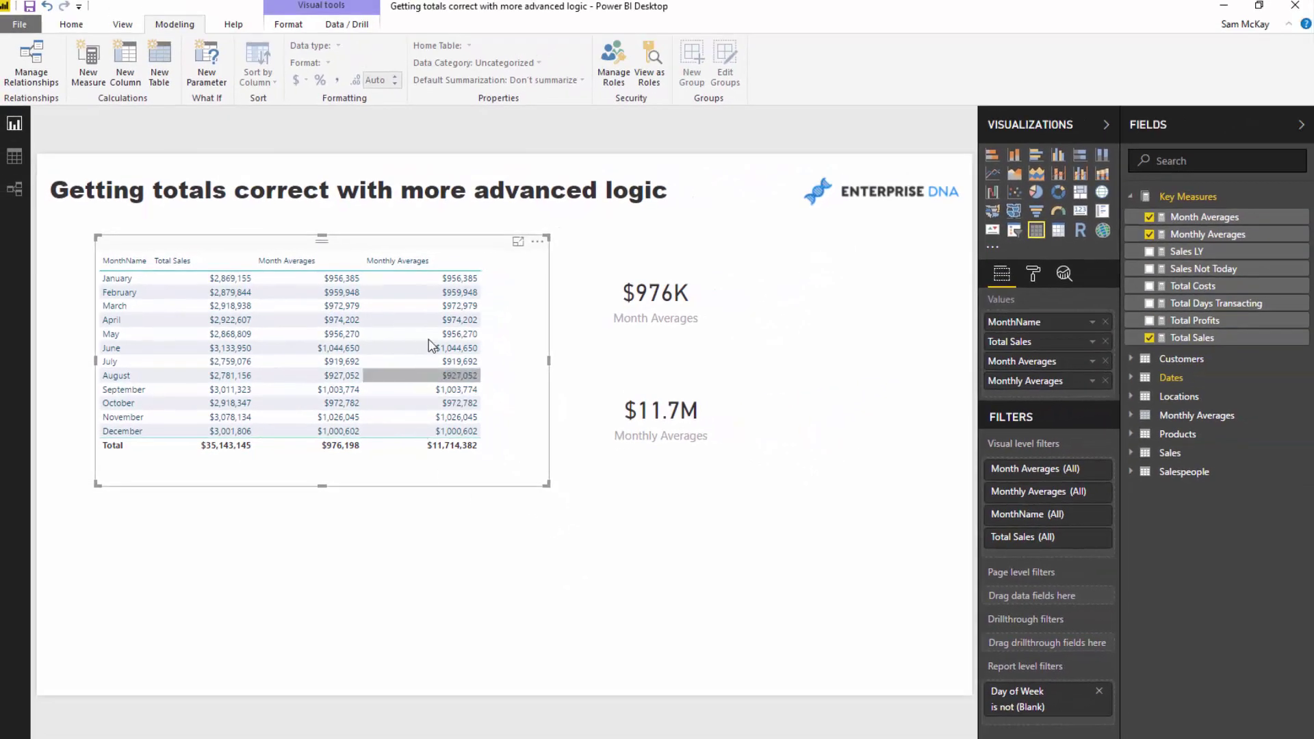
- Nudge the table slightly right and up, then display and review the Total Sales DAX formula
left_click_drag(434, 252, 447, 253)
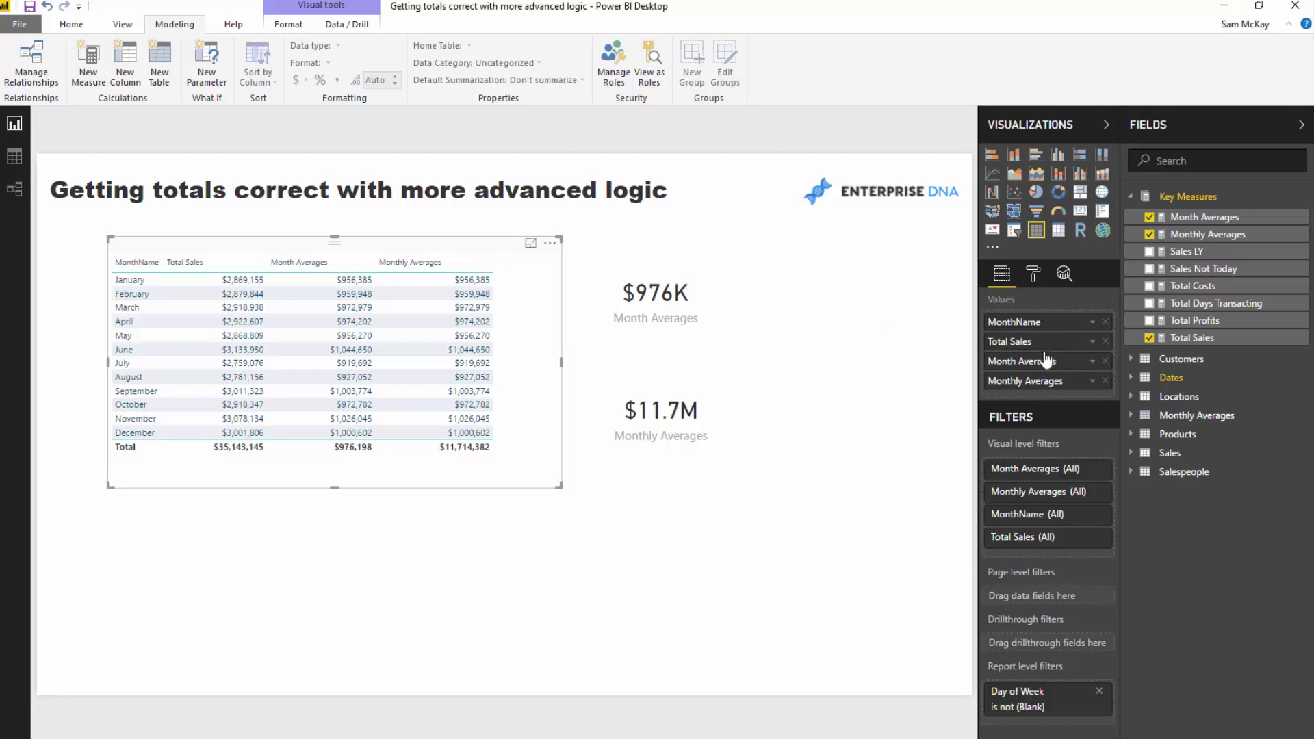
left_click_drag(361, 255, 365, 252)
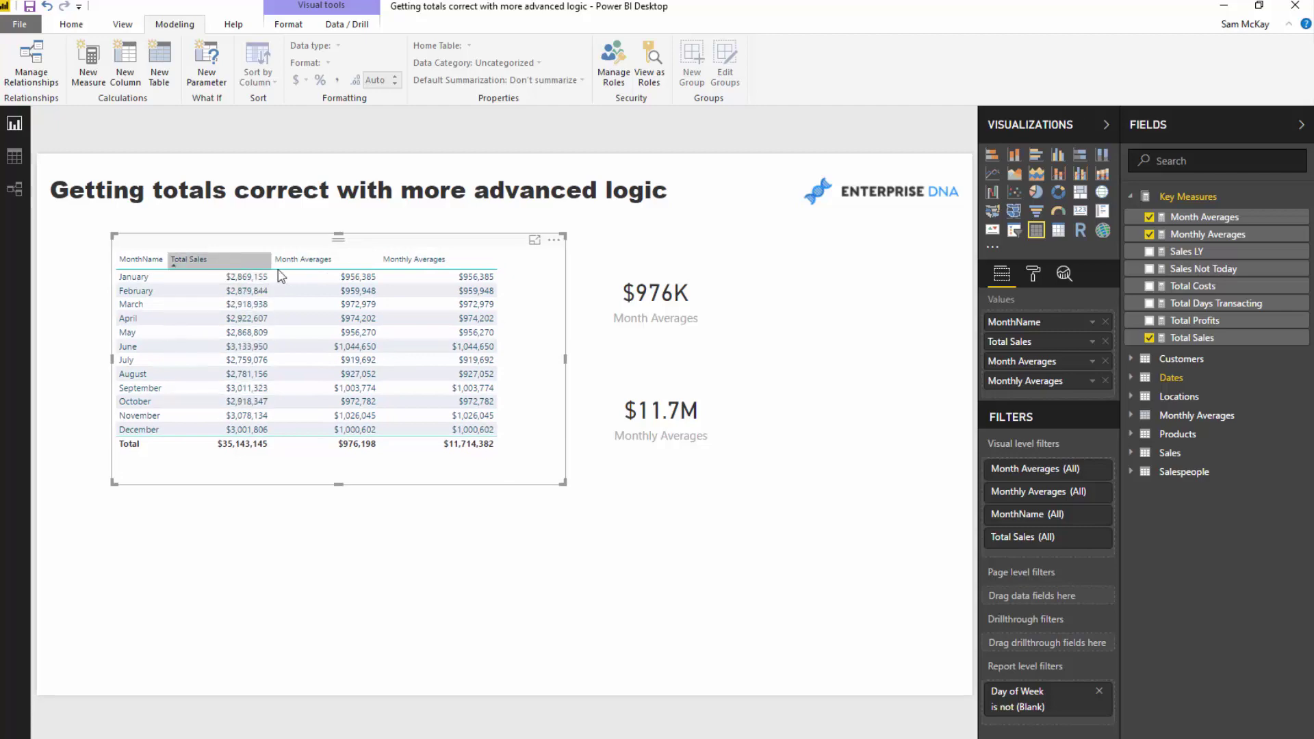
left_click(1183, 340)
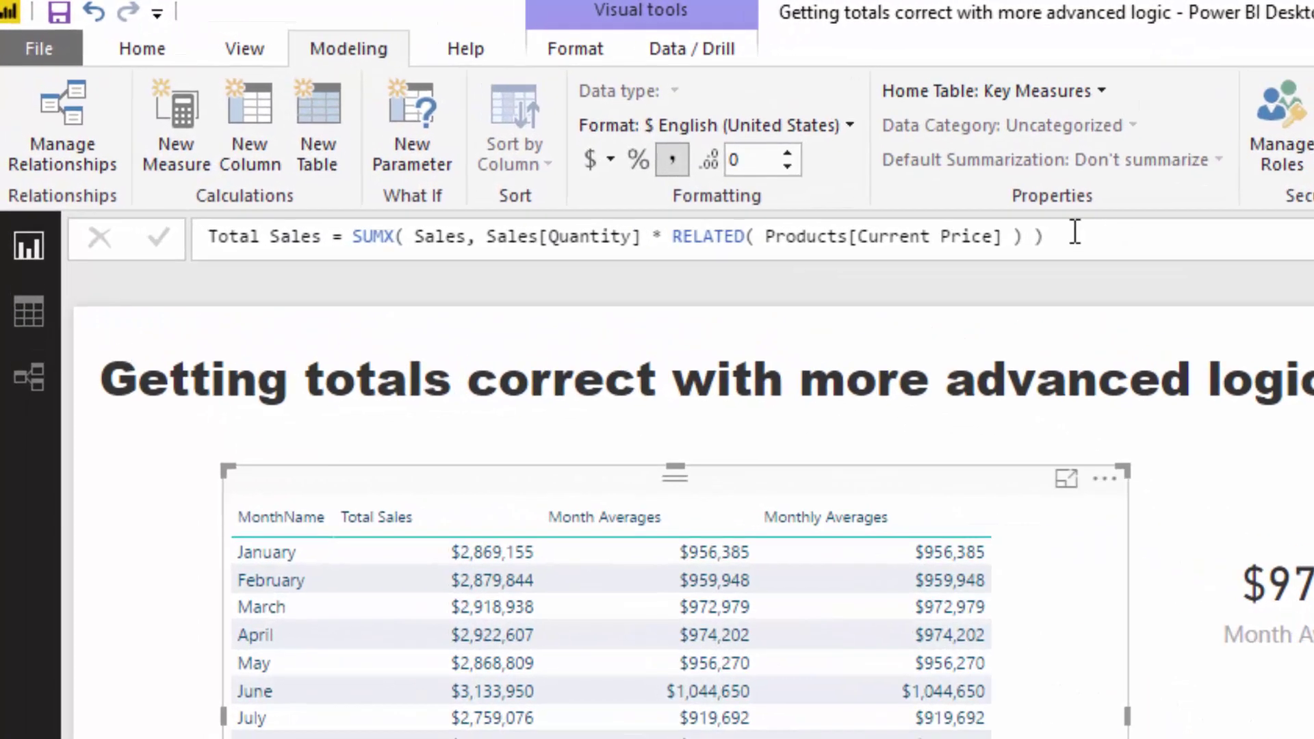
left_click_drag(536, 114, 126, 114)
left_click_drag(253, 225, 133, 231)
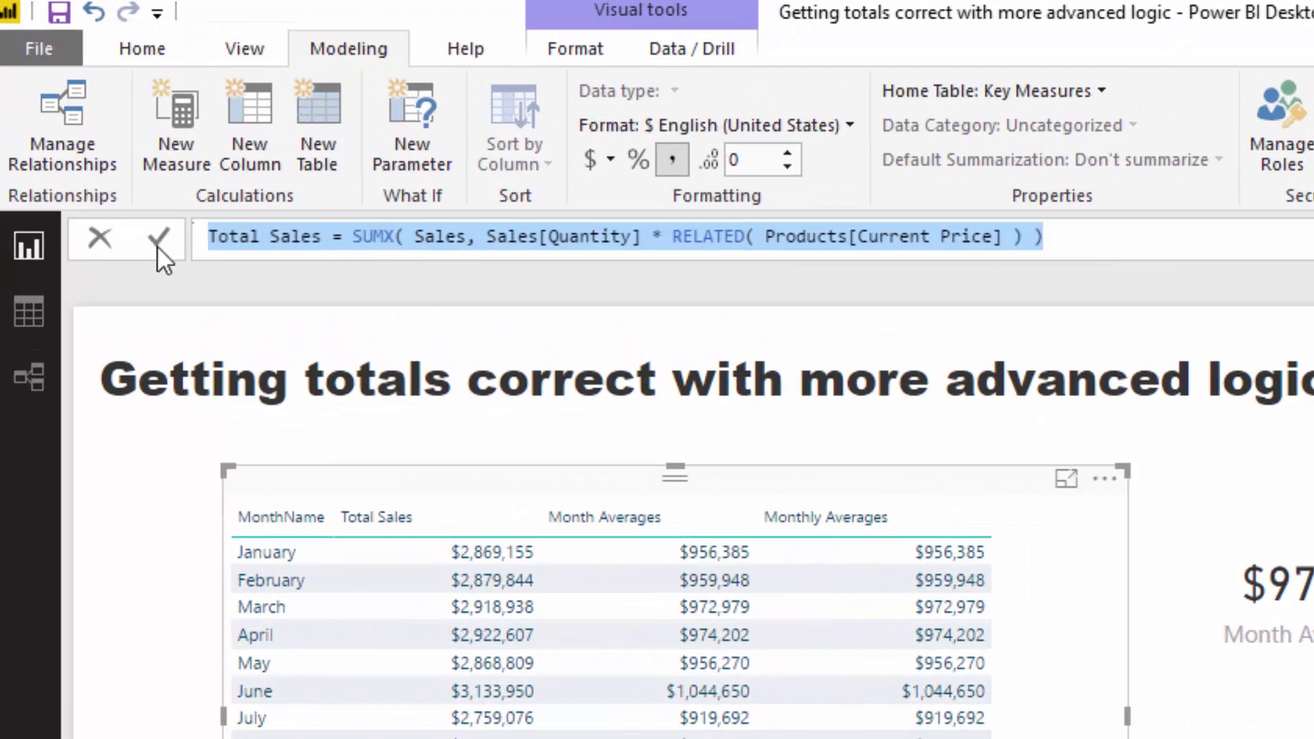
left_click(477, 236)
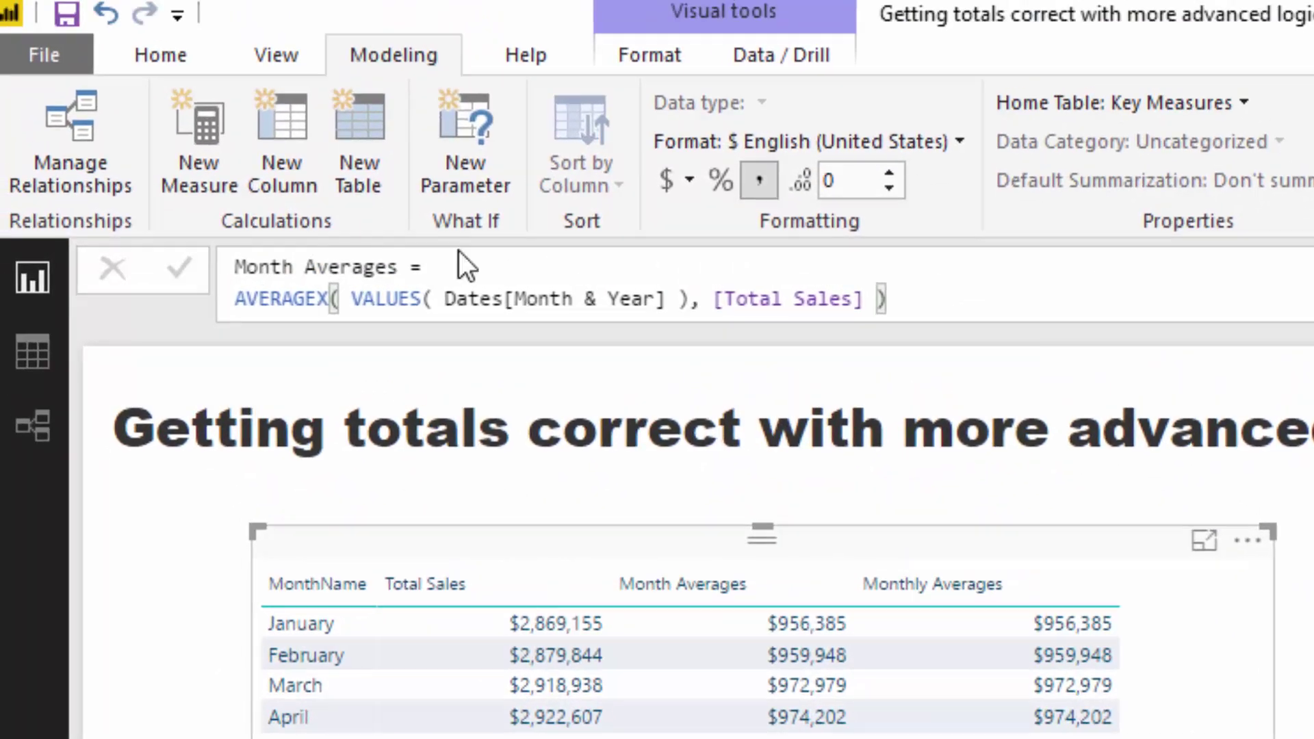
- Put VALUES( Dates[Month & Year] ) and [Total Sales] on their own indented lines, then highlight both arguments
left_click(353, 299)
key("shift+Return")
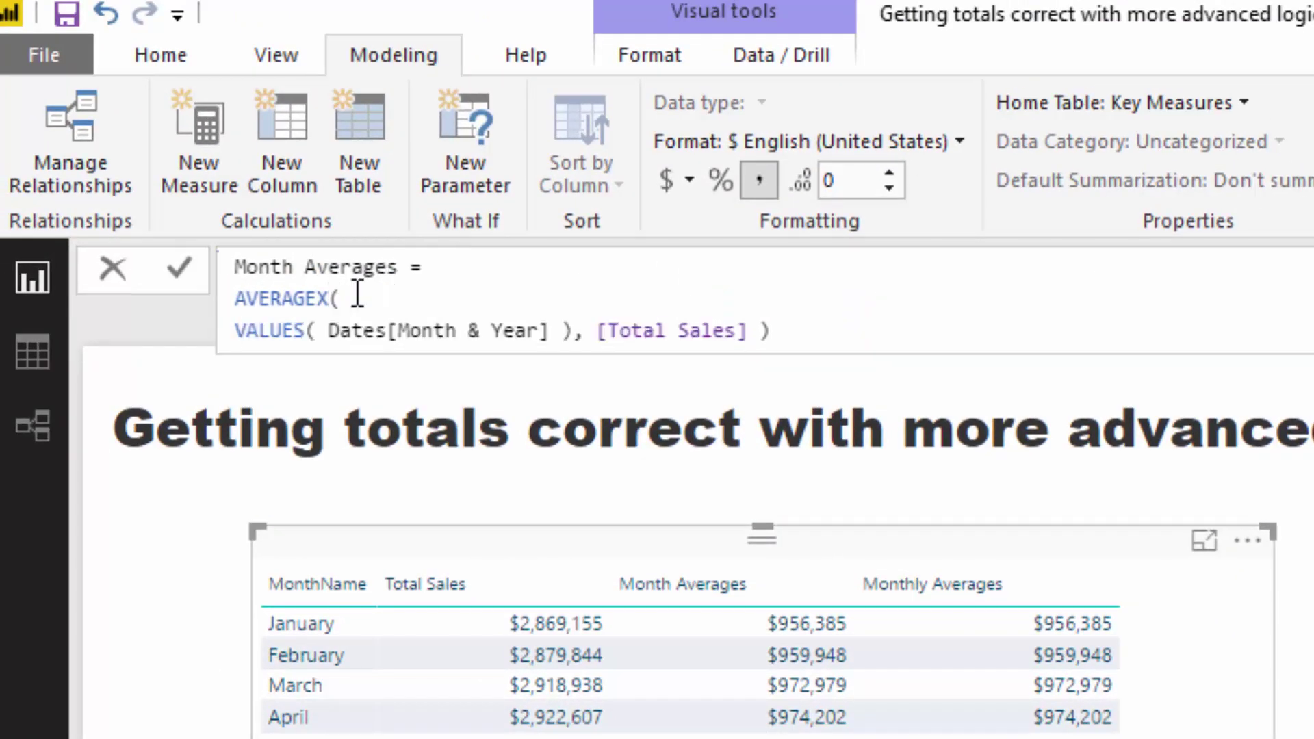
key("Tab")
left_click(643, 333)
key("shift+Return")
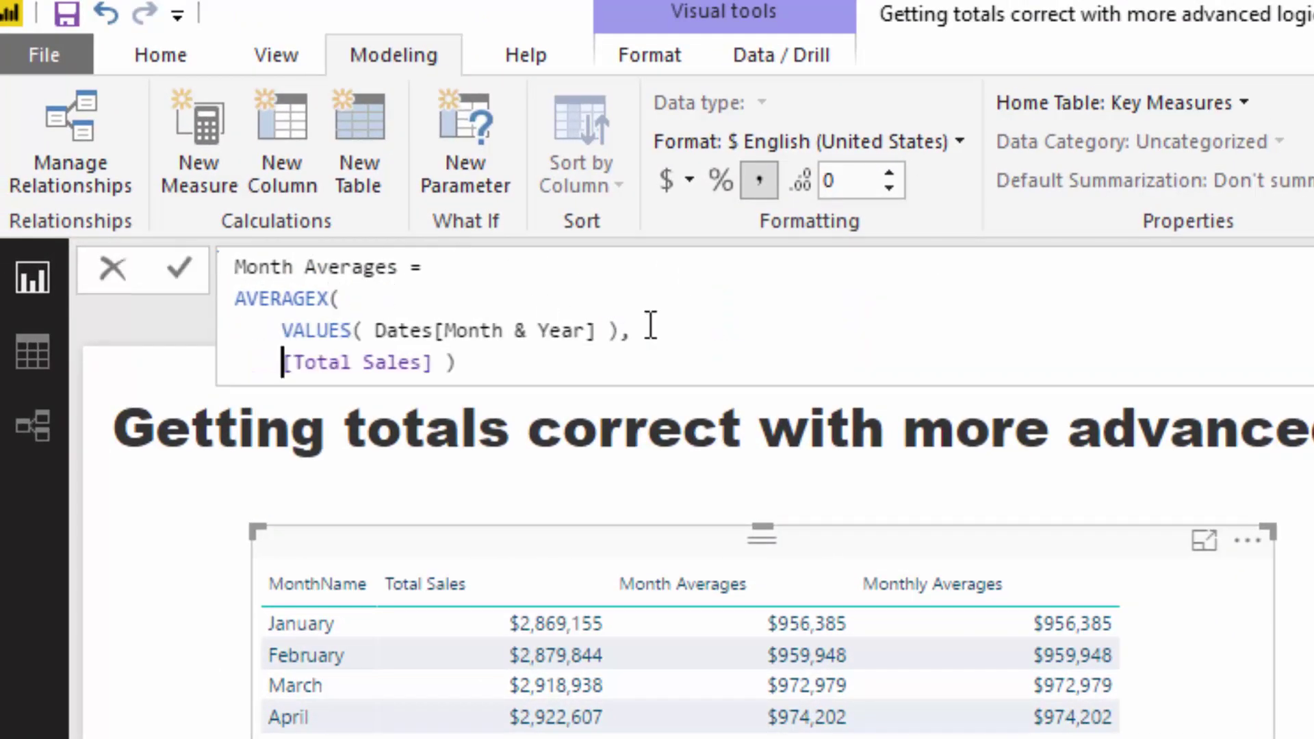
key("Tab")
key("Tab")
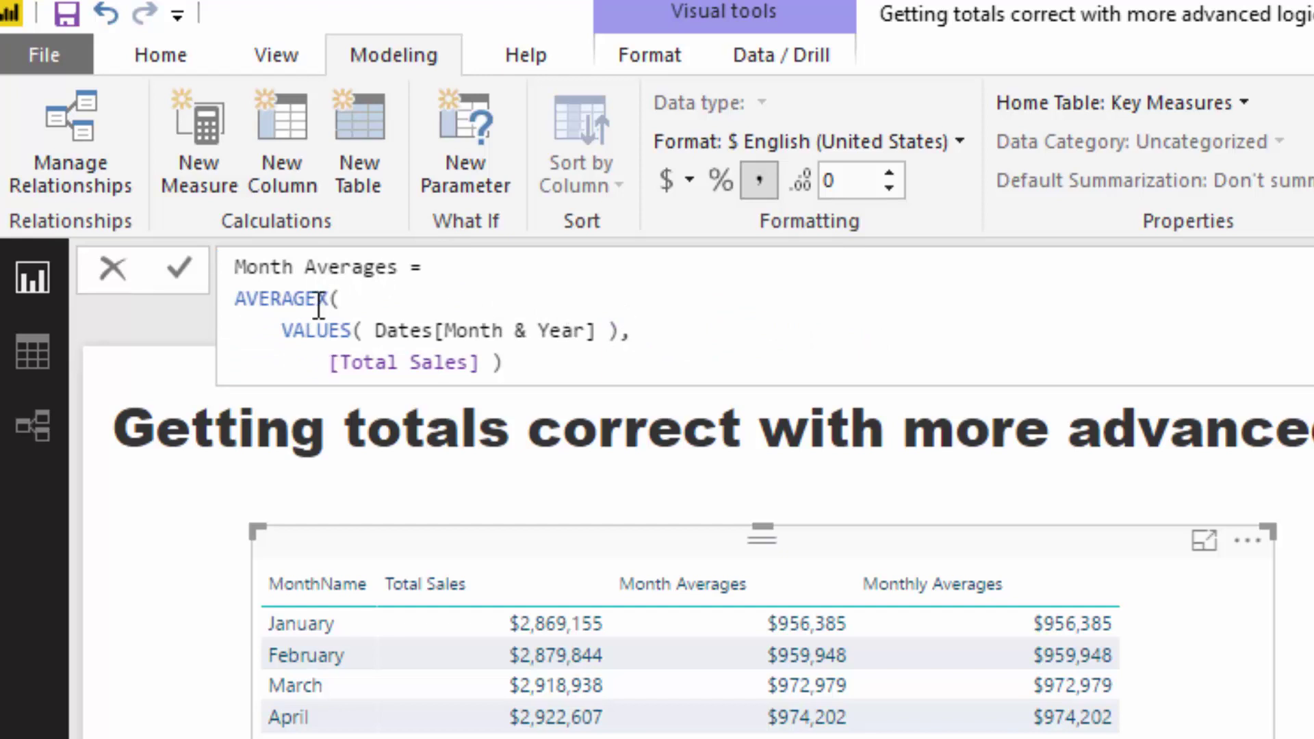
left_click_drag(286, 330, 620, 330)
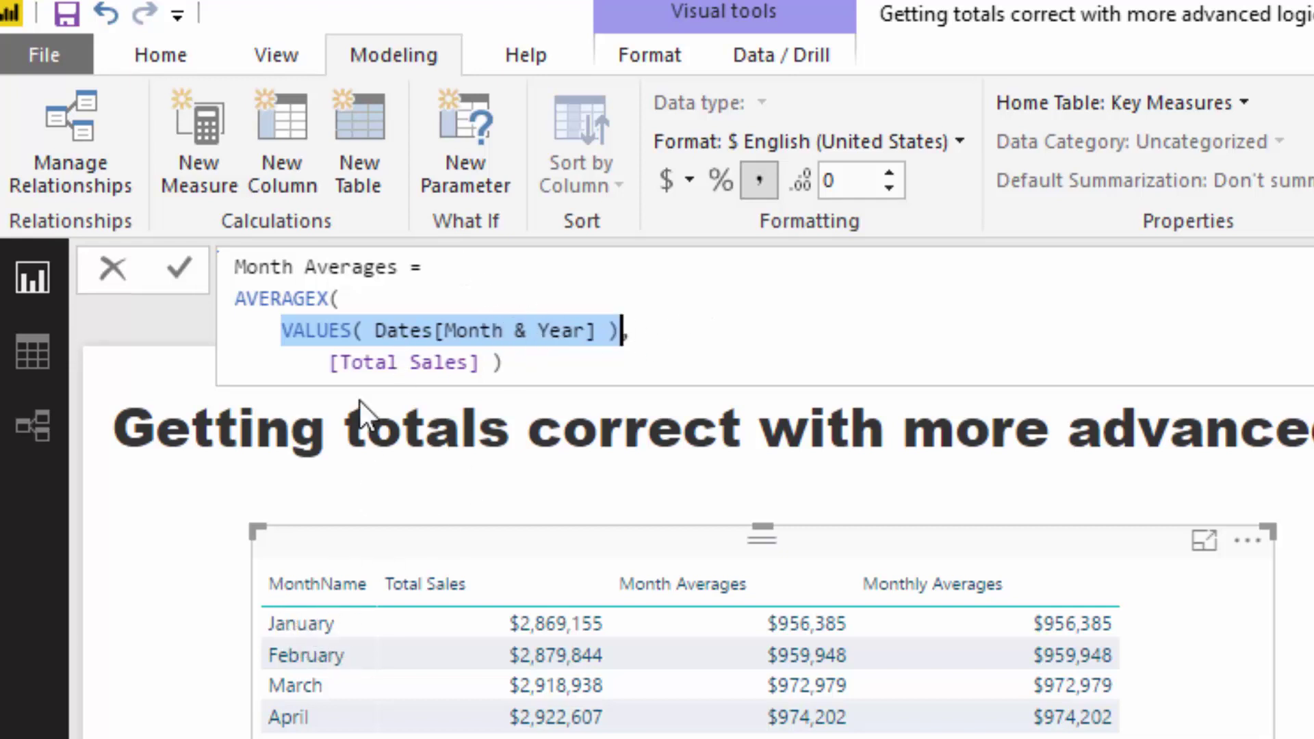
left_click_drag(322, 363, 482, 362)
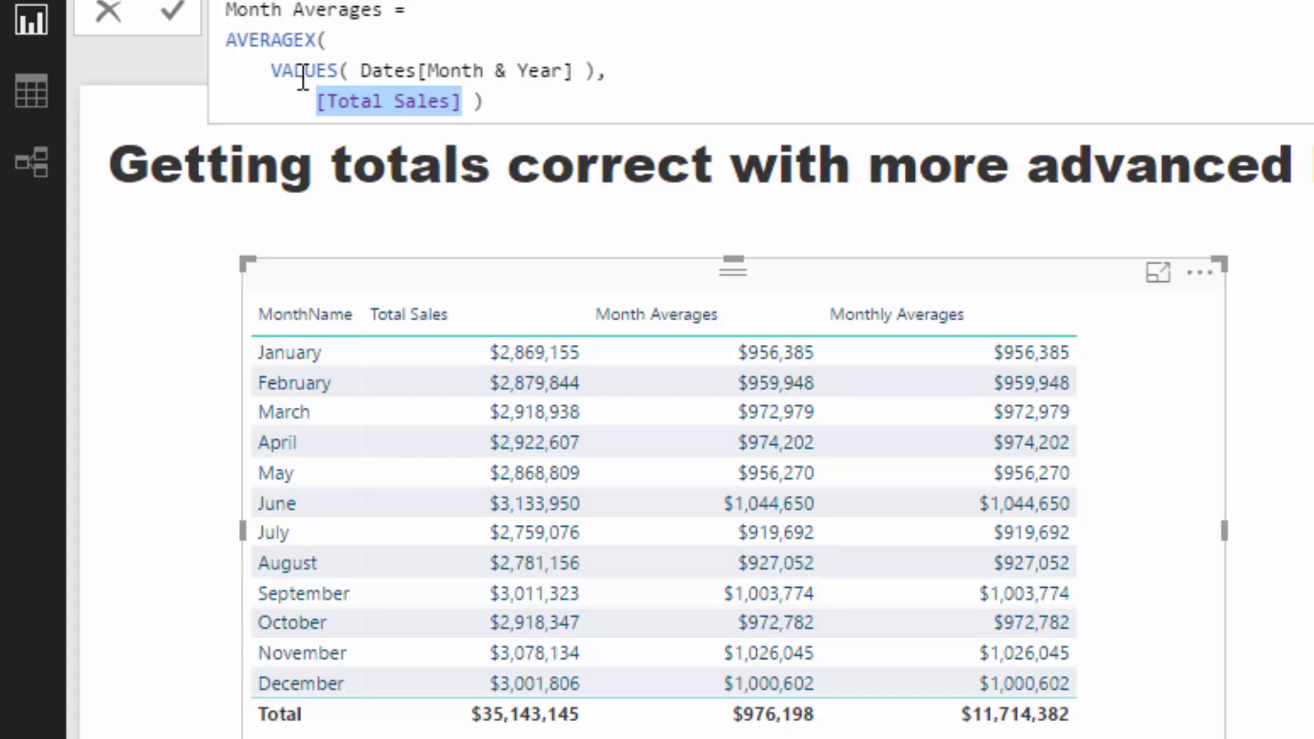
left_click_drag(271, 71, 597, 75)
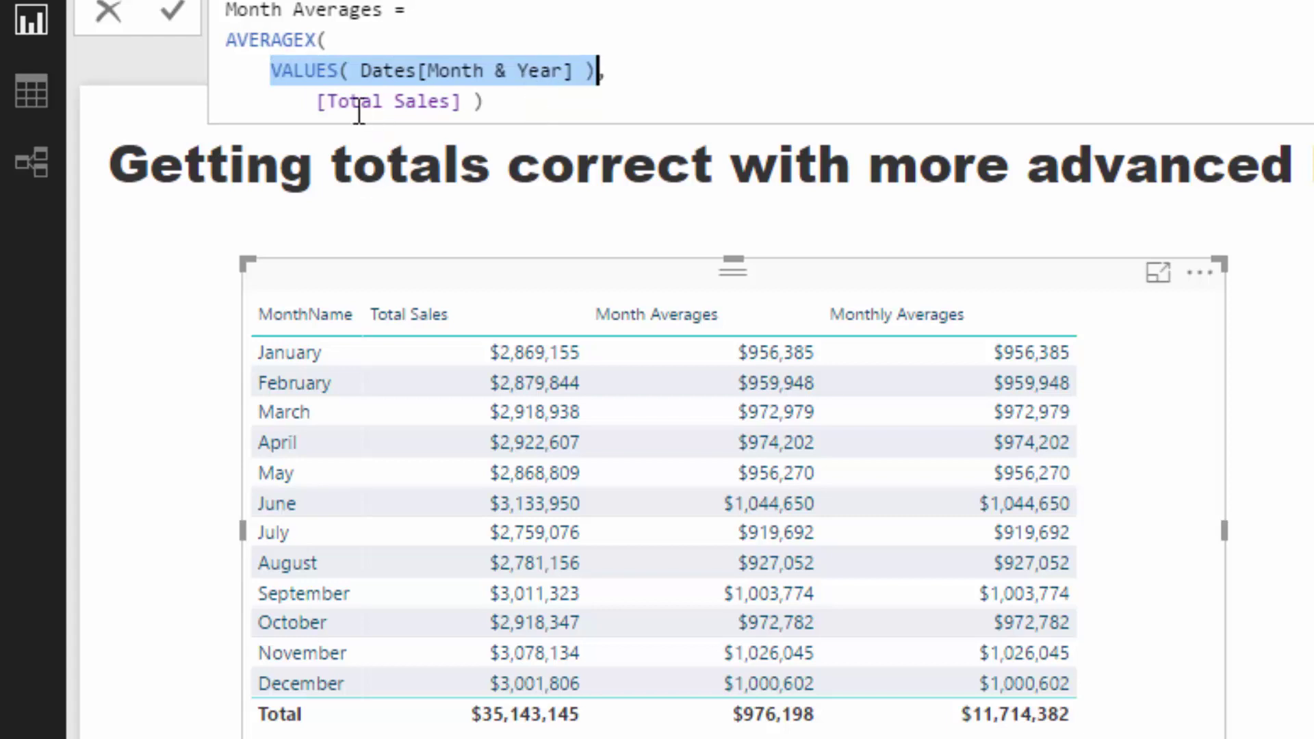
left_click_drag(314, 101, 467, 92)
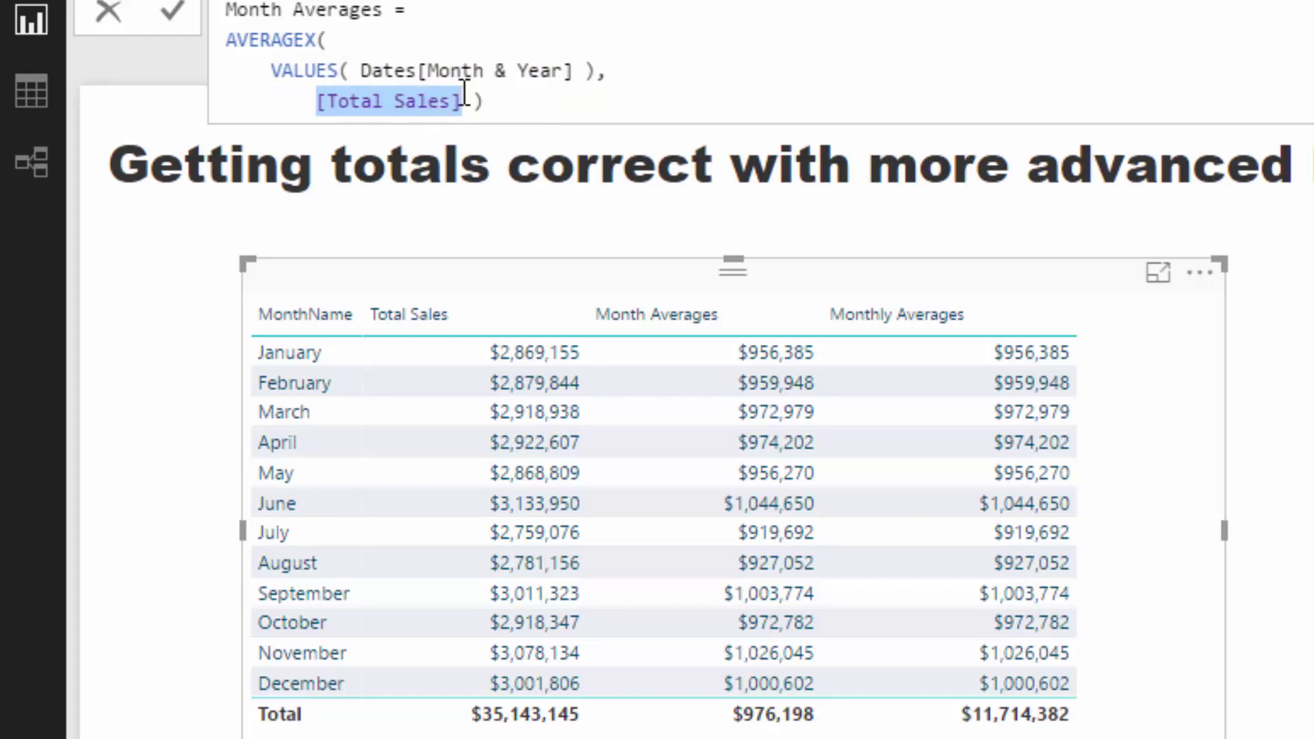
left_click_drag(305, 39, 165, 33)
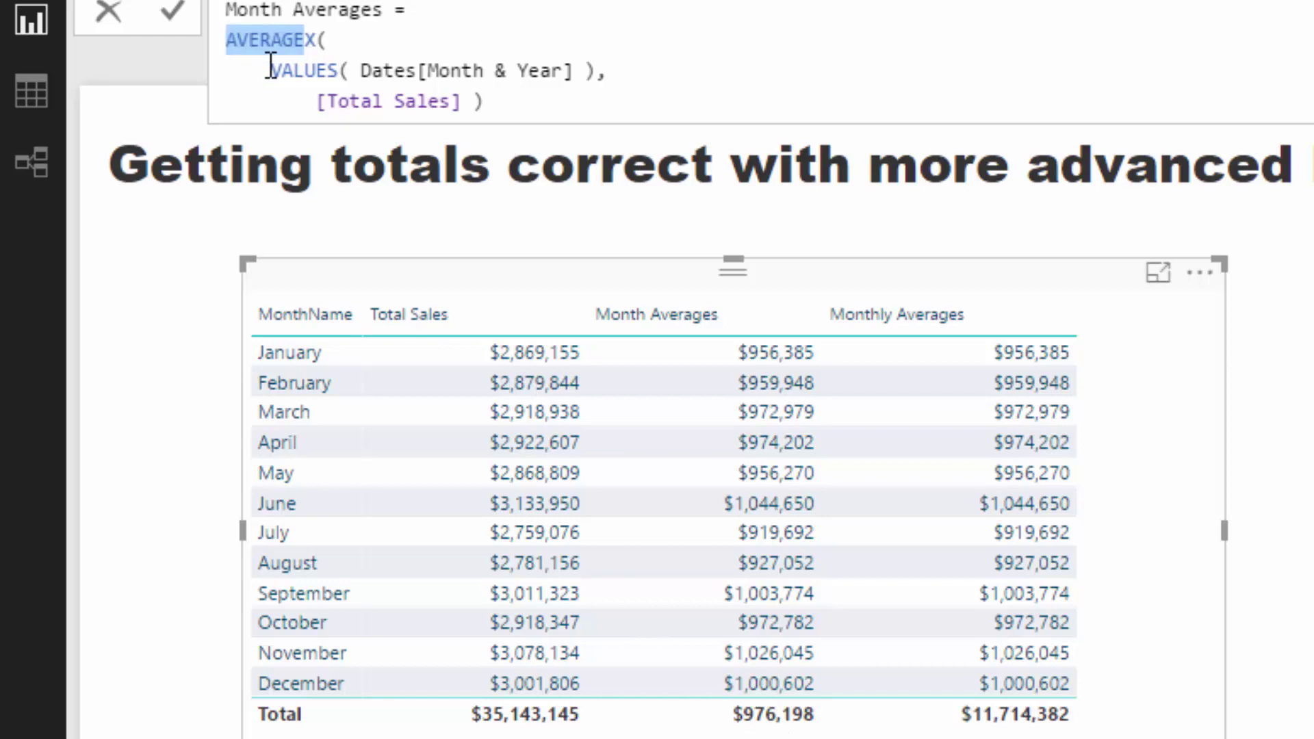
left_click_drag(271, 70, 597, 69)
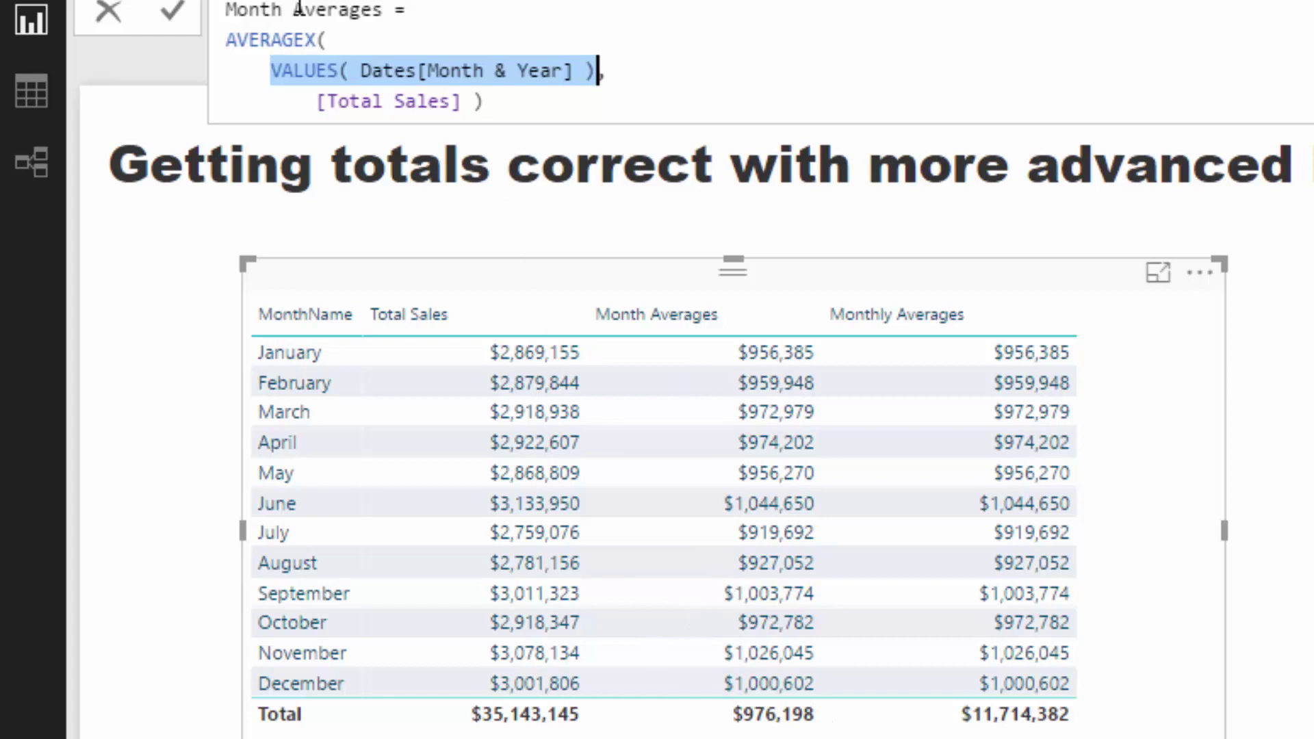
left_click_drag(317, 102, 474, 103)
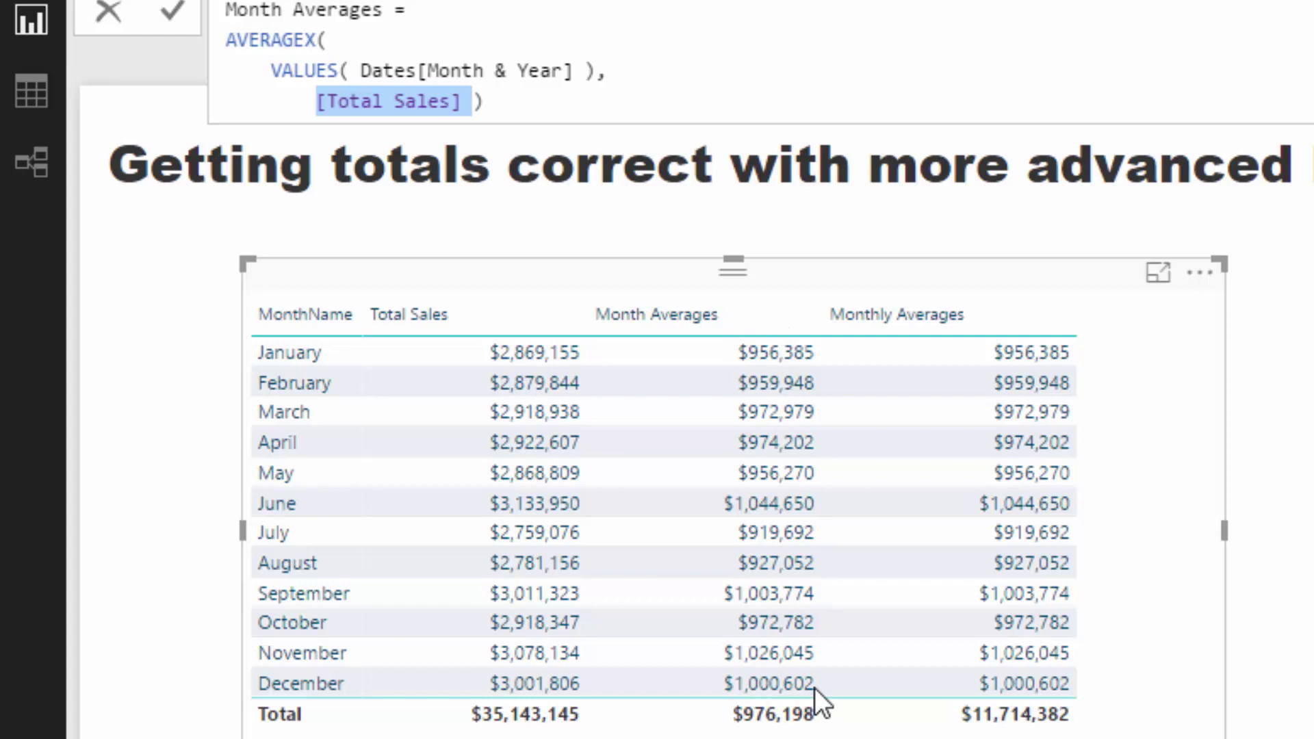
left_click_drag(531, 103, 195, 41)
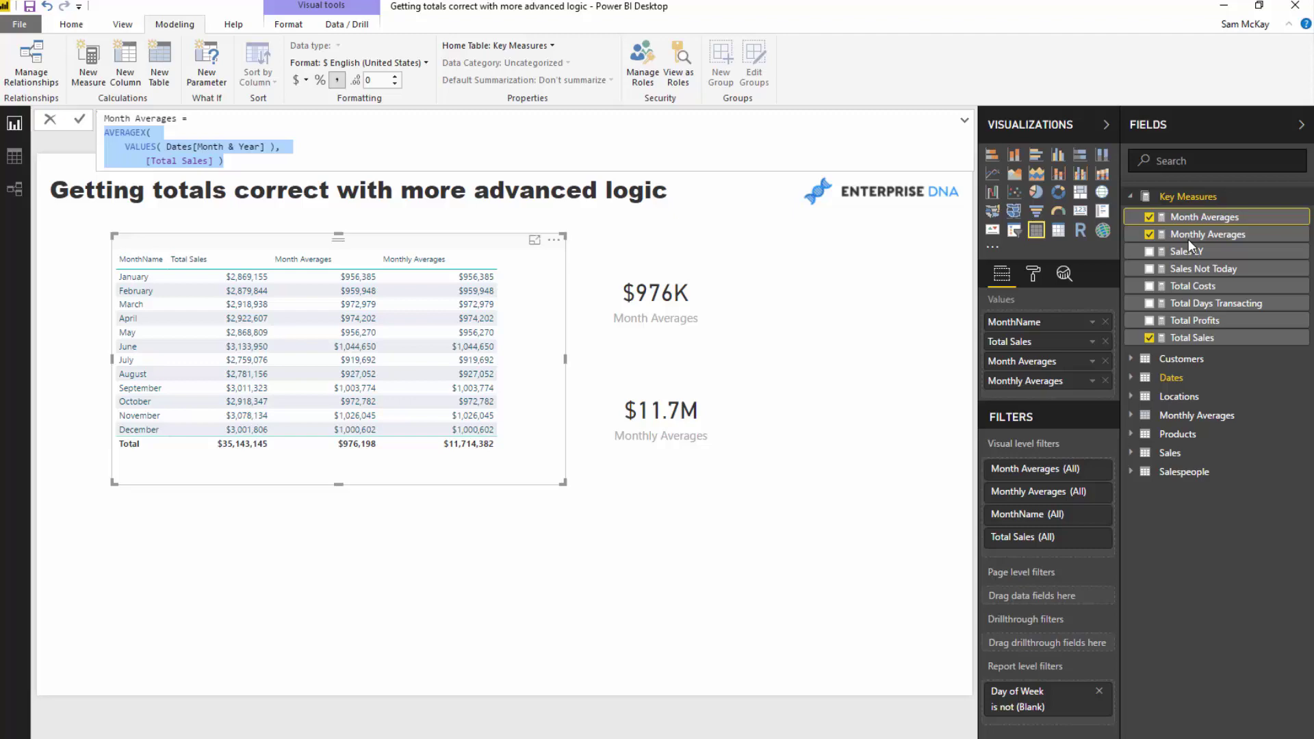
left_click(1193, 236)
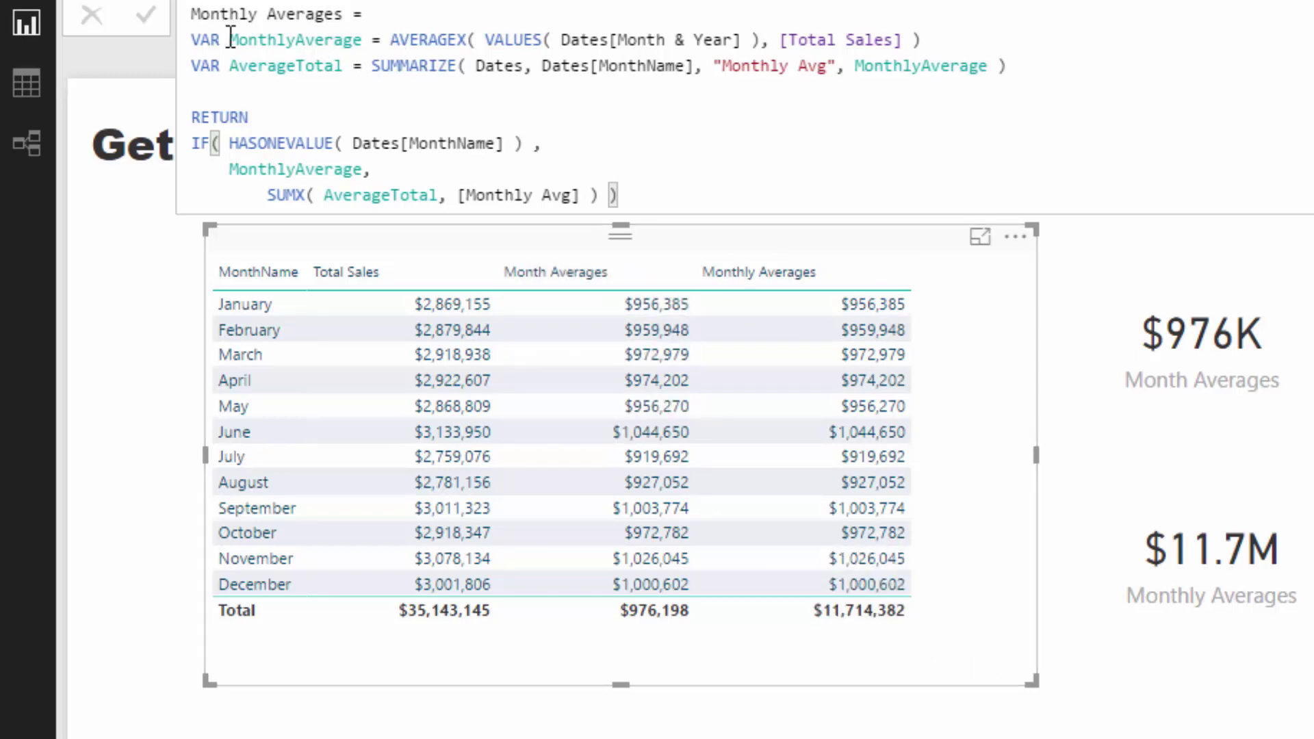
left_click_drag(228, 38, 947, 45)
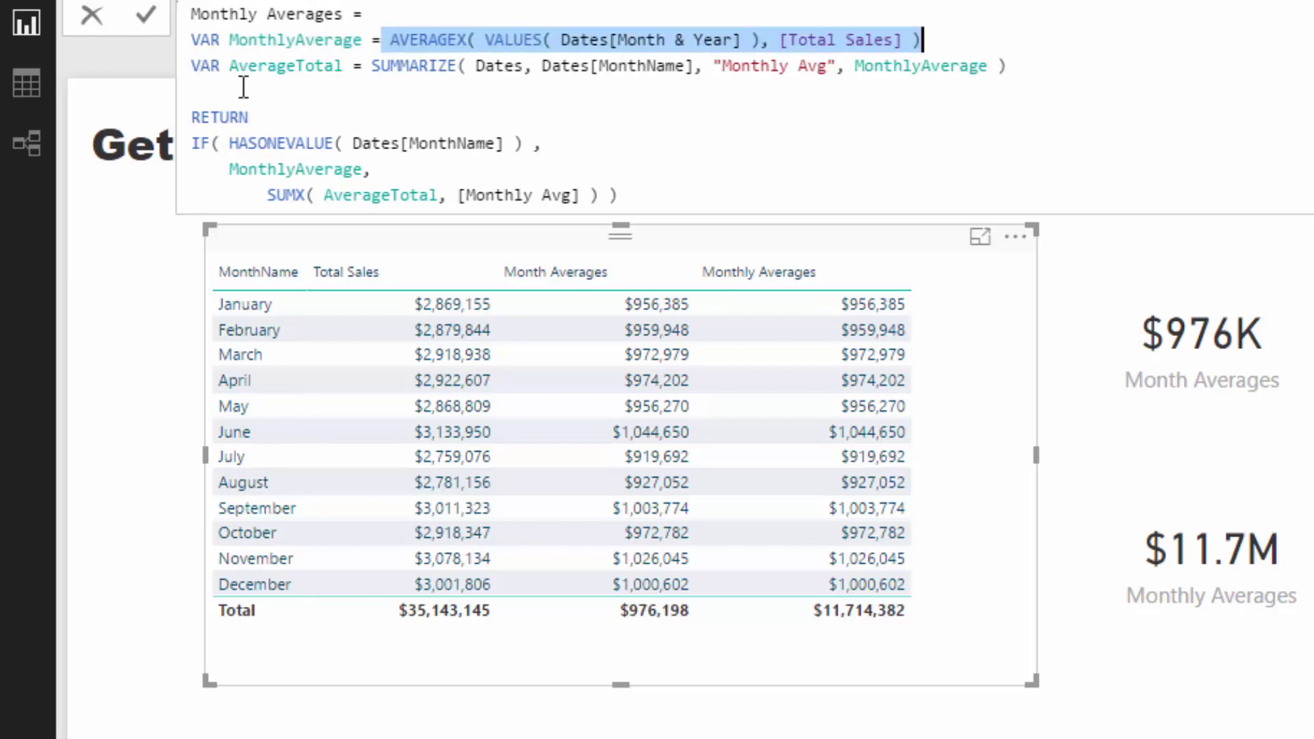
left_click_drag(229, 65, 348, 68)
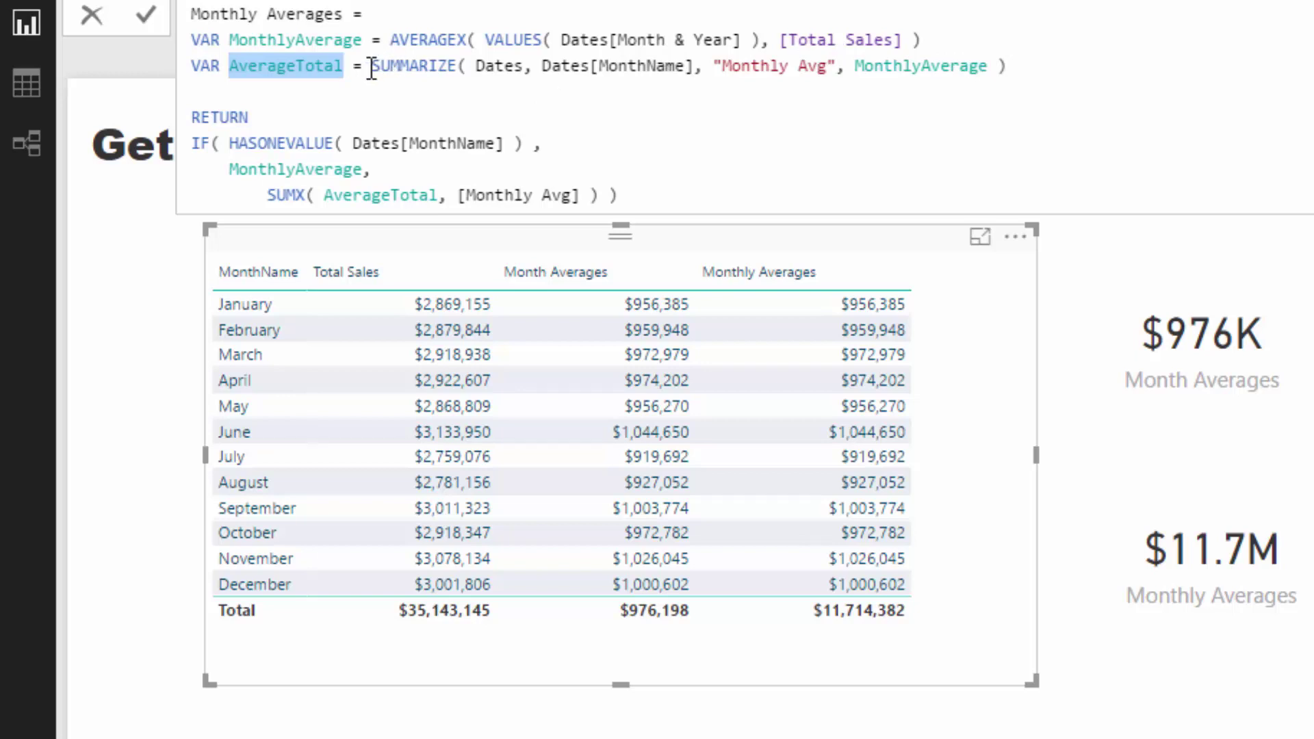
left_click_drag(368, 65, 1091, 74)
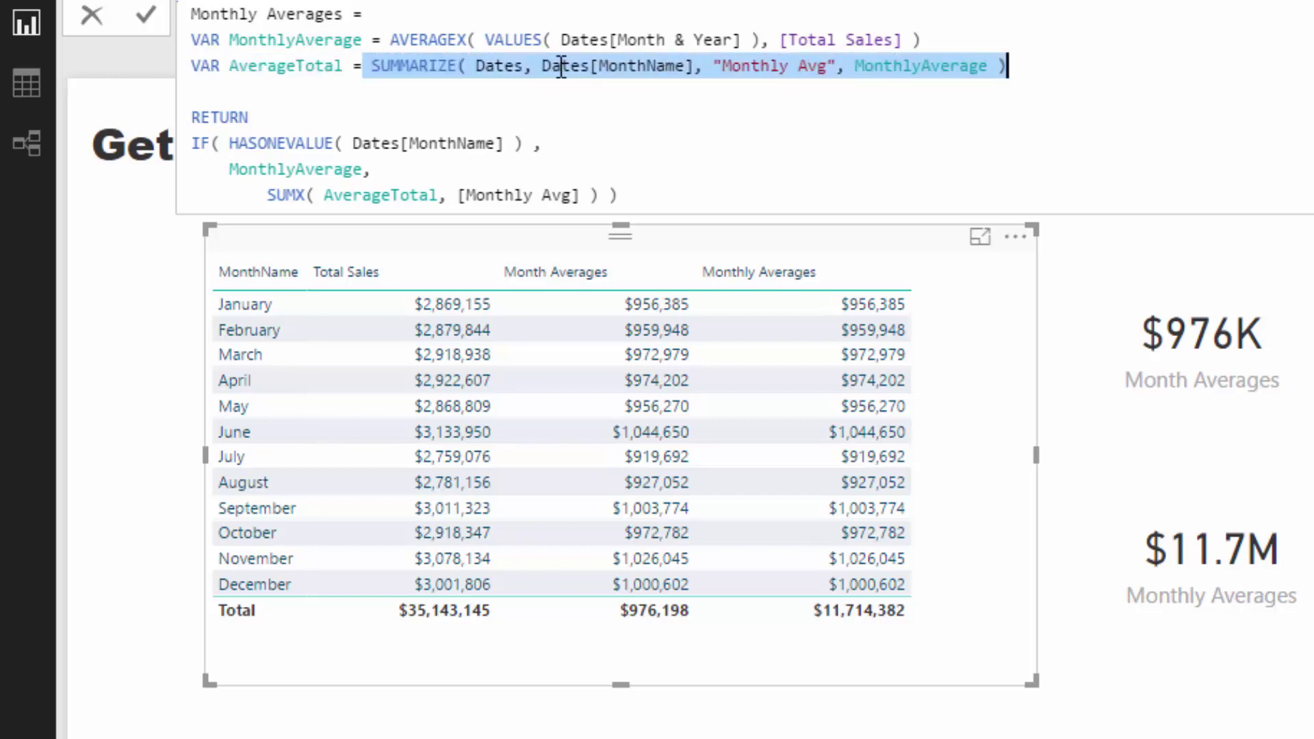
left_click_drag(560, 65, 693, 66)
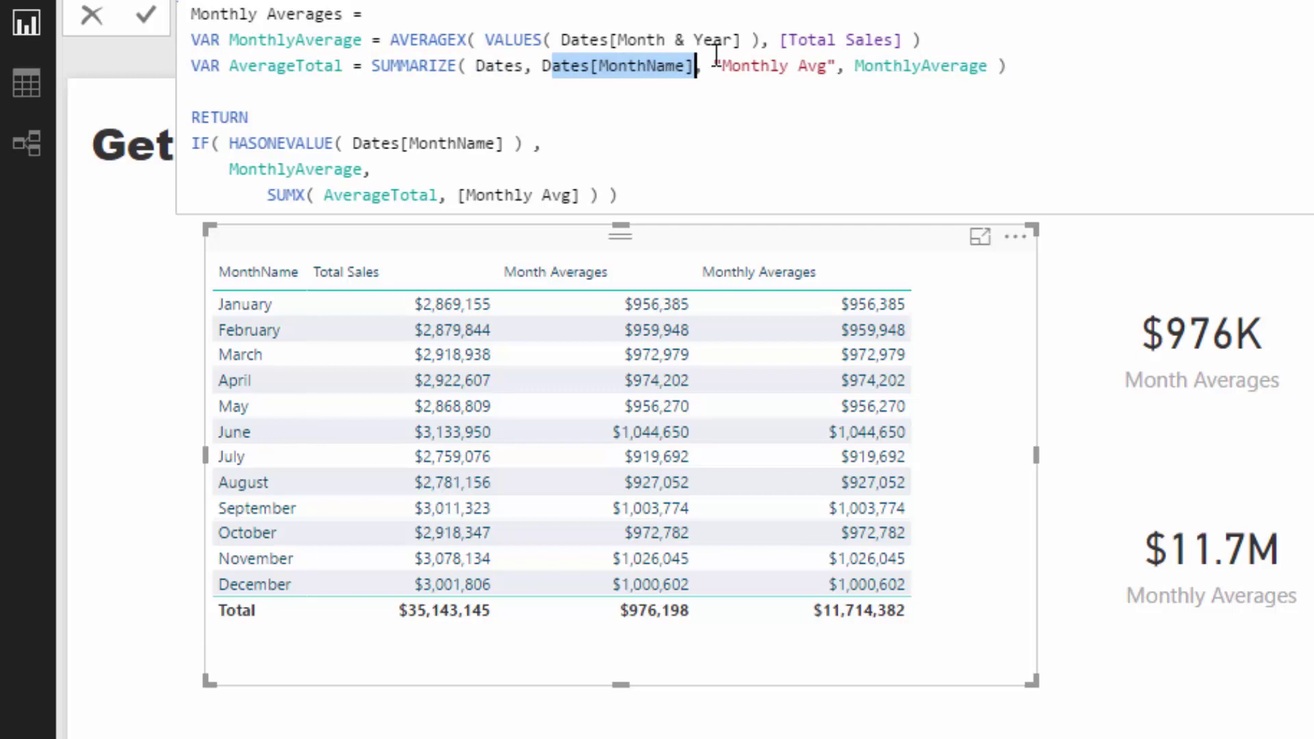
left_click(856, 66)
left_click_drag(861, 65, 979, 67)
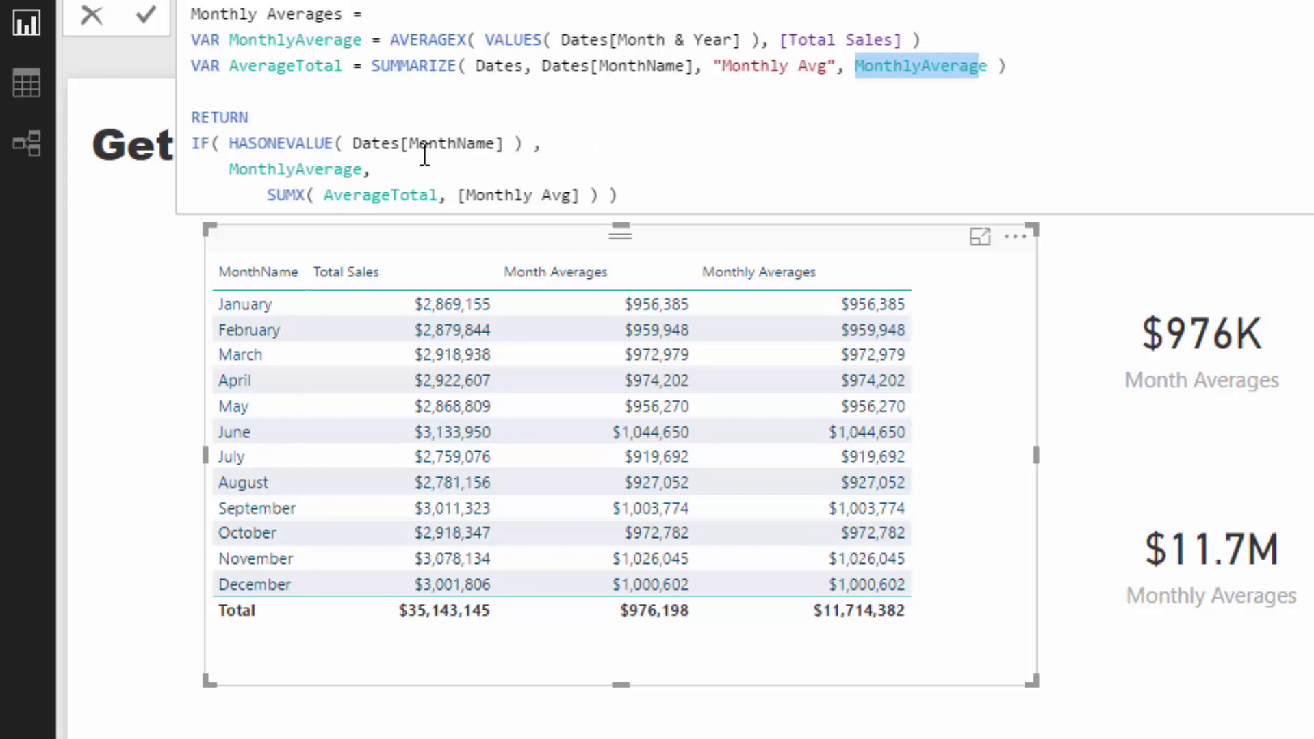
left_click_drag(544, 144, 185, 141)
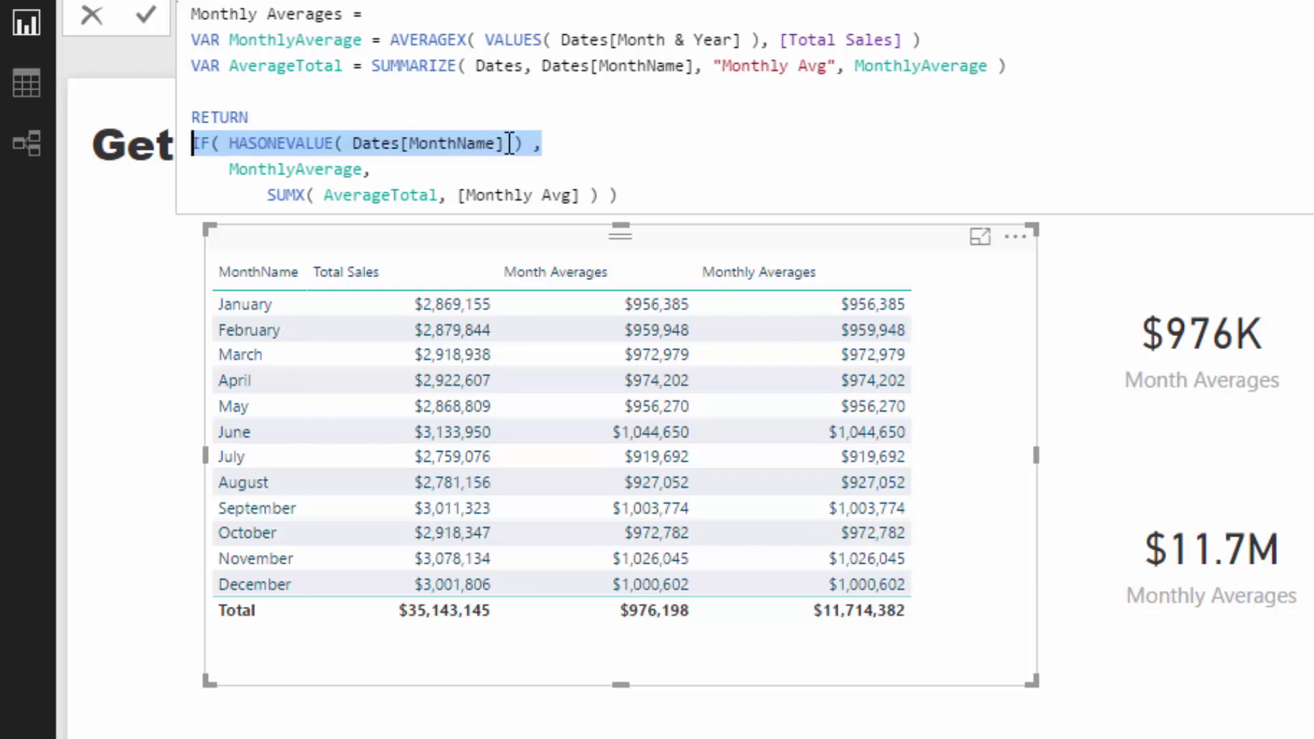
left_click_drag(509, 144, 366, 141)
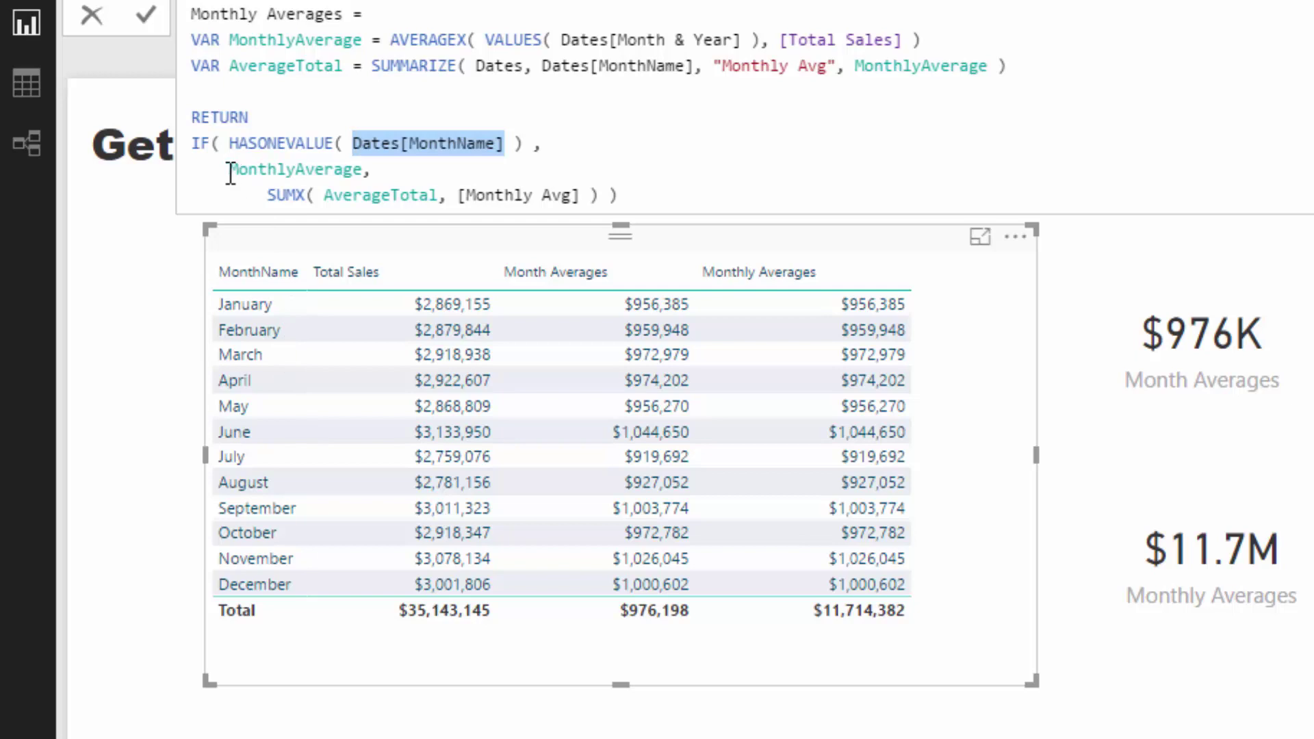
left_click_drag(228, 169, 372, 170)
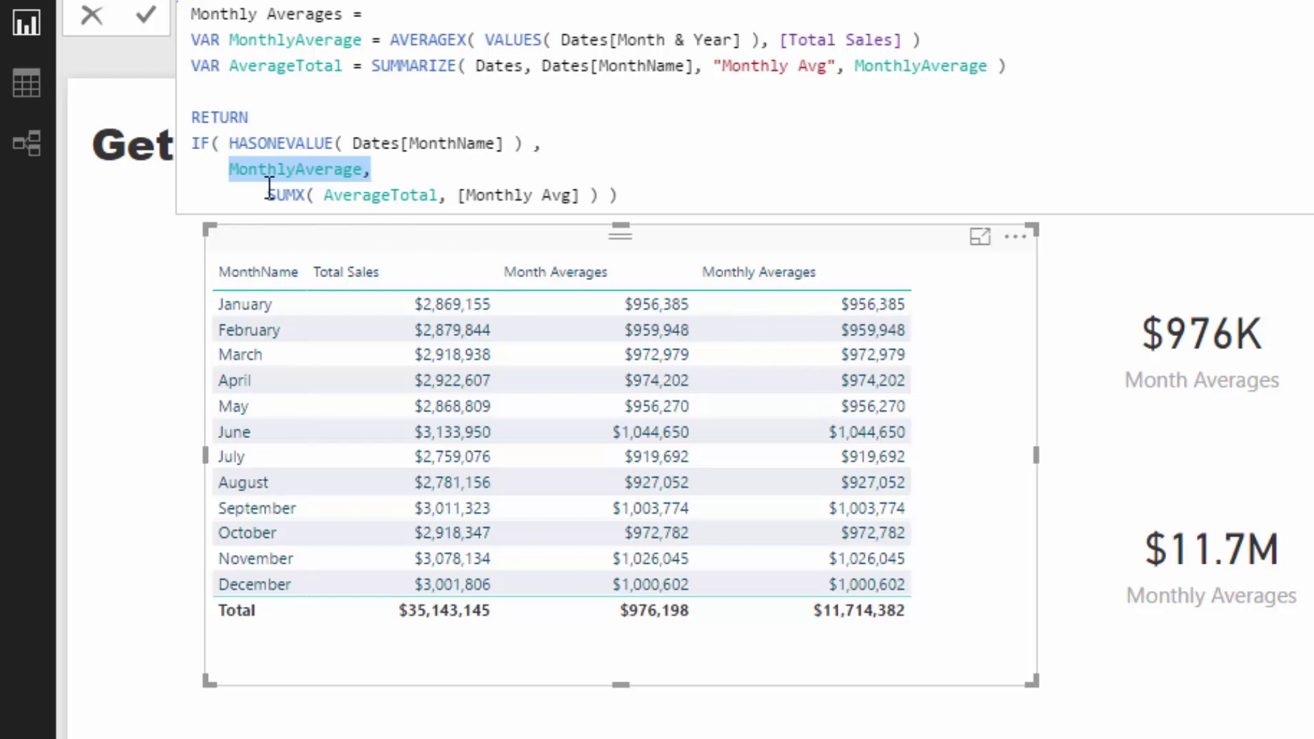
left_click_drag(266, 195, 709, 205)
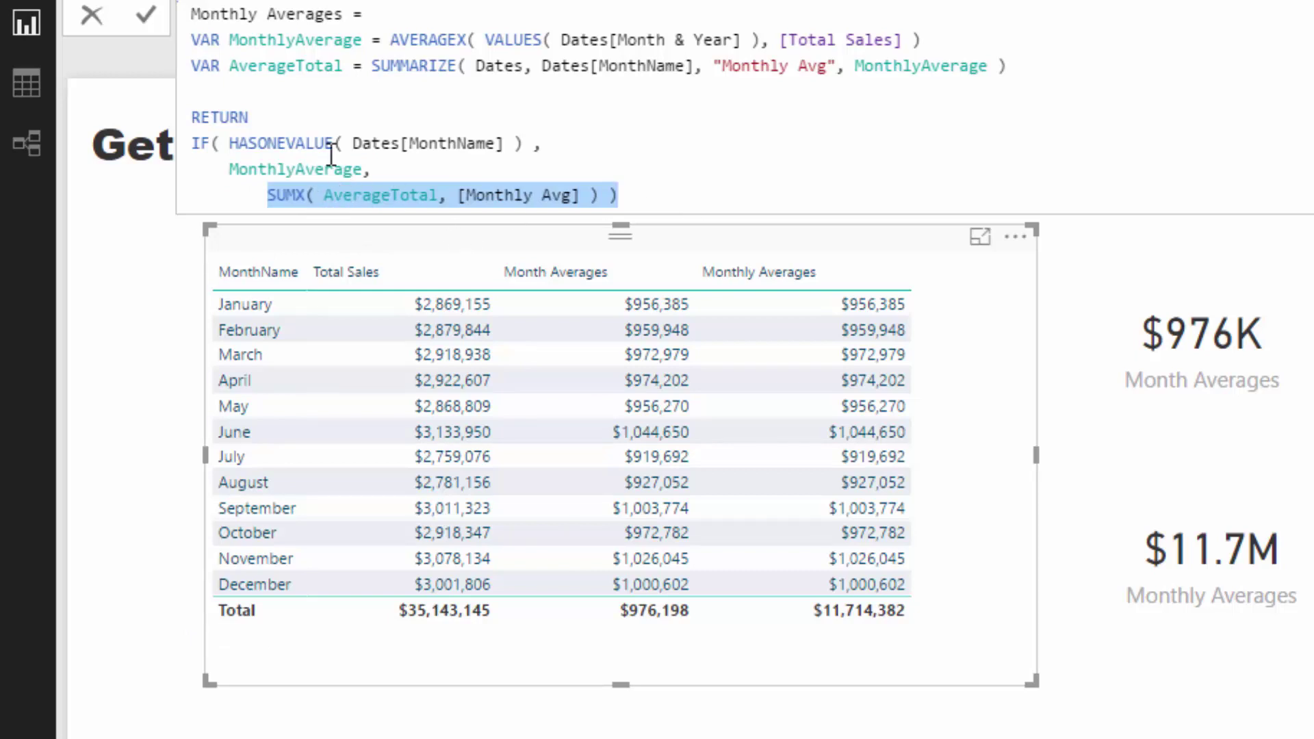
- Highlight the AverageTotal variable declaration and its SUMMARIZE table grouped by MonthName
left_click(270, 195)
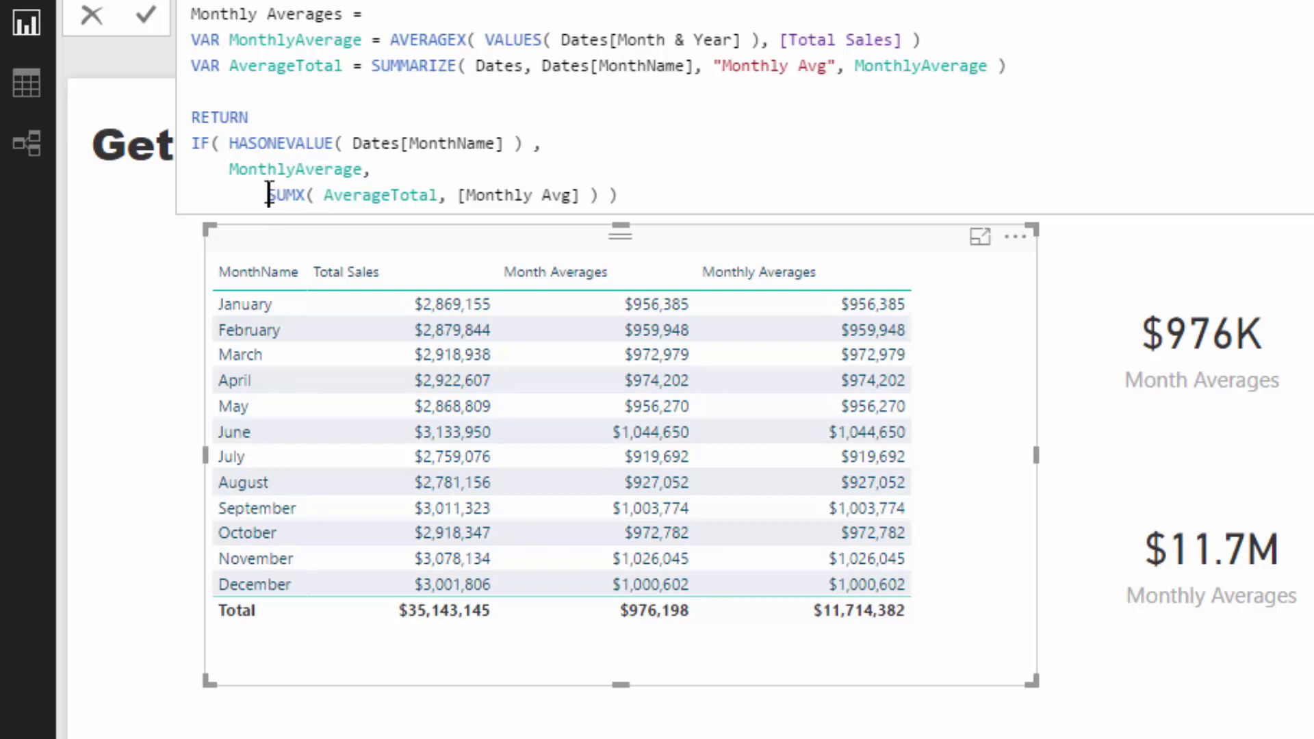
left_click_drag(230, 65, 410, 66)
left_click_drag(542, 66, 707, 66)
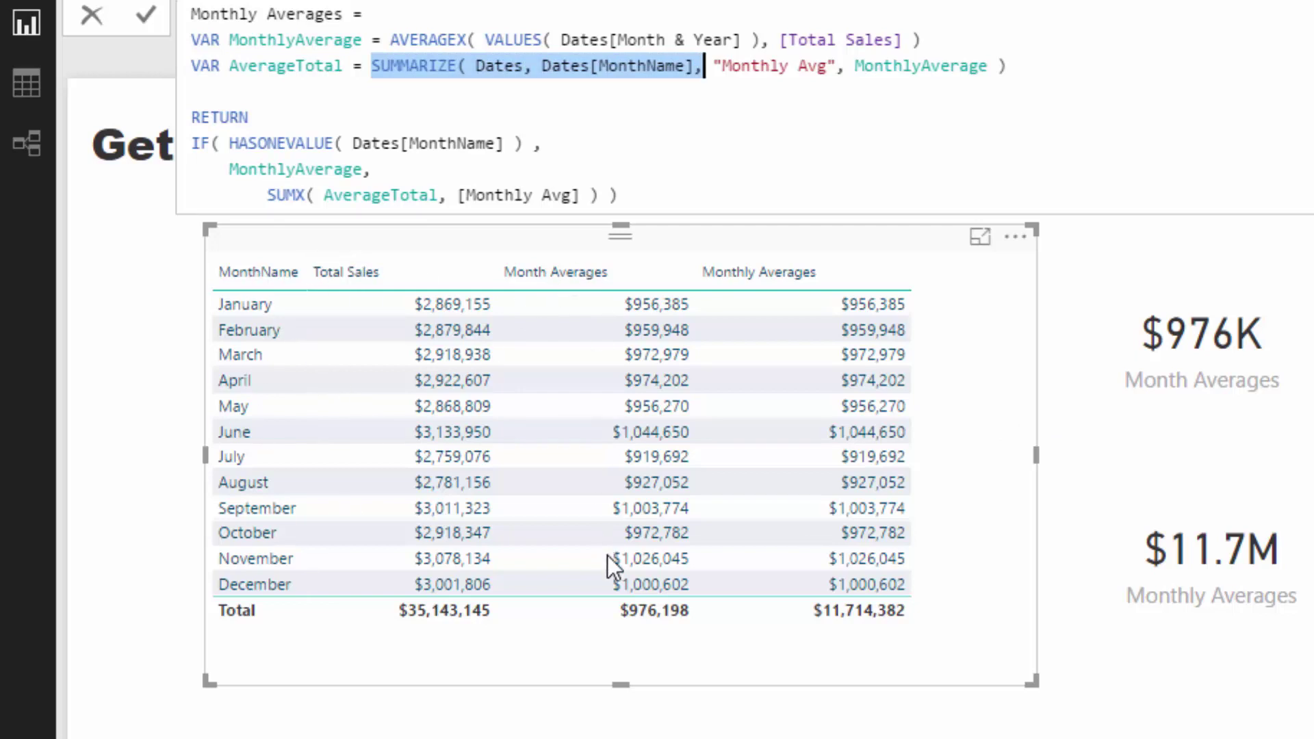
- Highlight SUMX, its AverageTotal table, and the "Monthly Avg" column it sums
left_click_drag(438, 196, 325, 196)
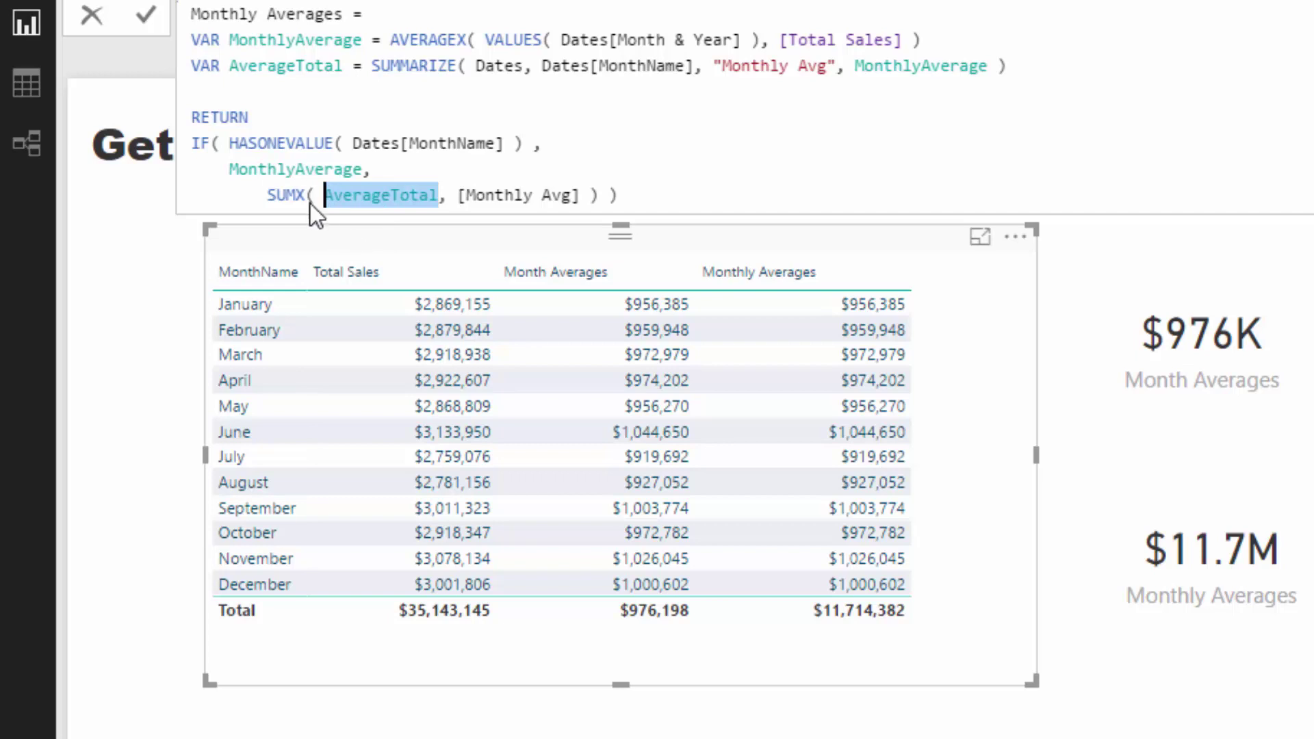
left_click_drag(286, 195, 267, 195)
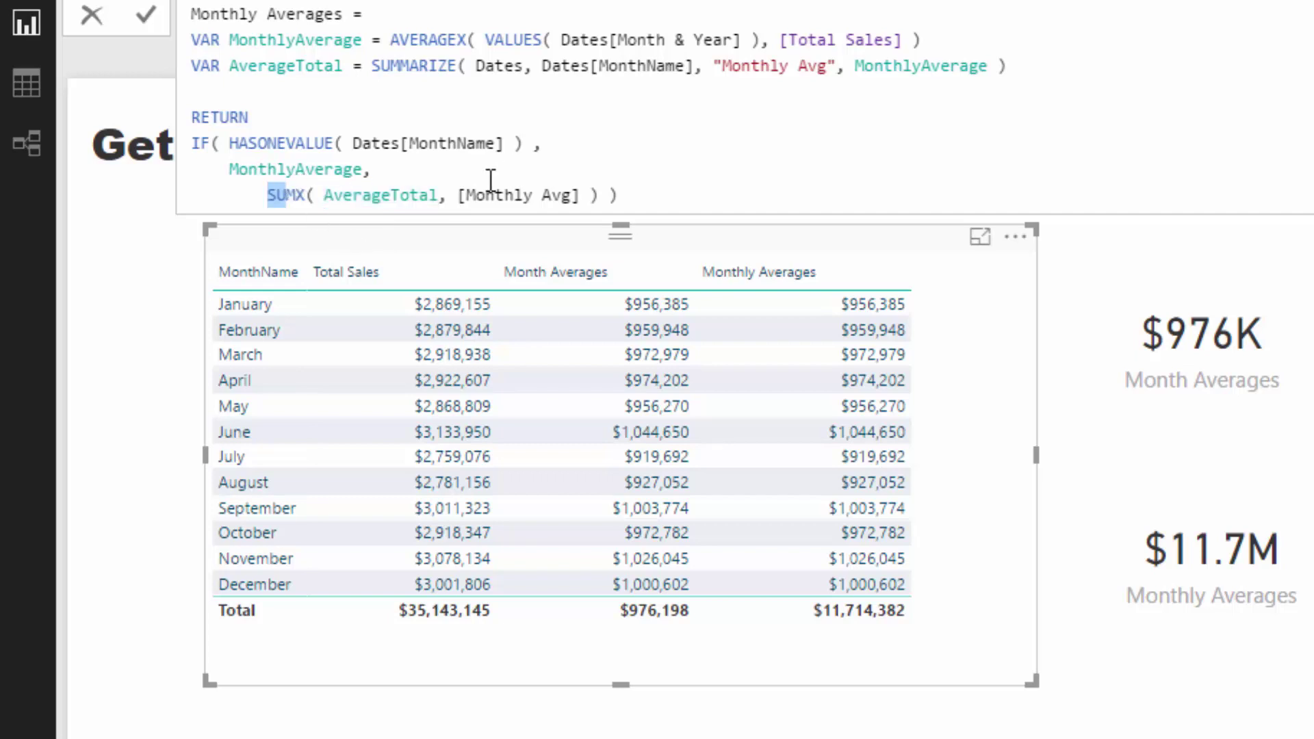
left_click_drag(839, 65, 714, 63)
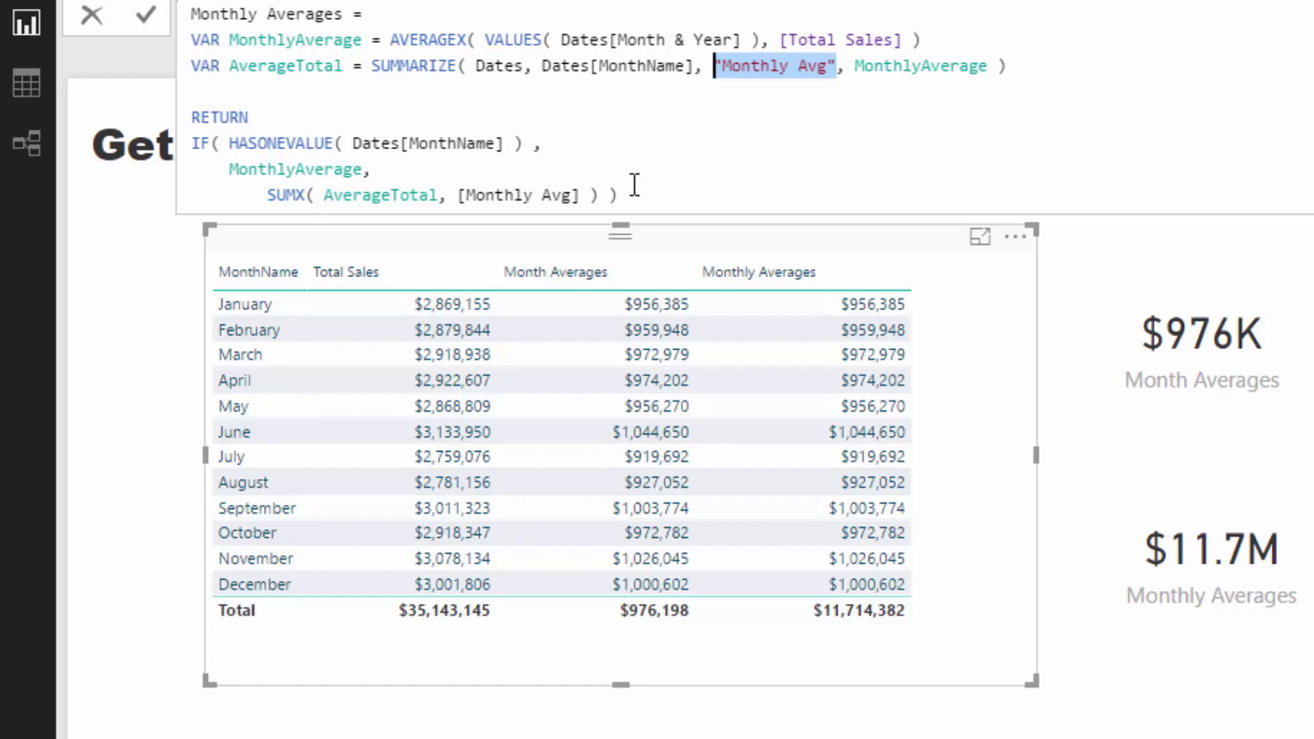
left_click_drag(583, 195, 458, 200)
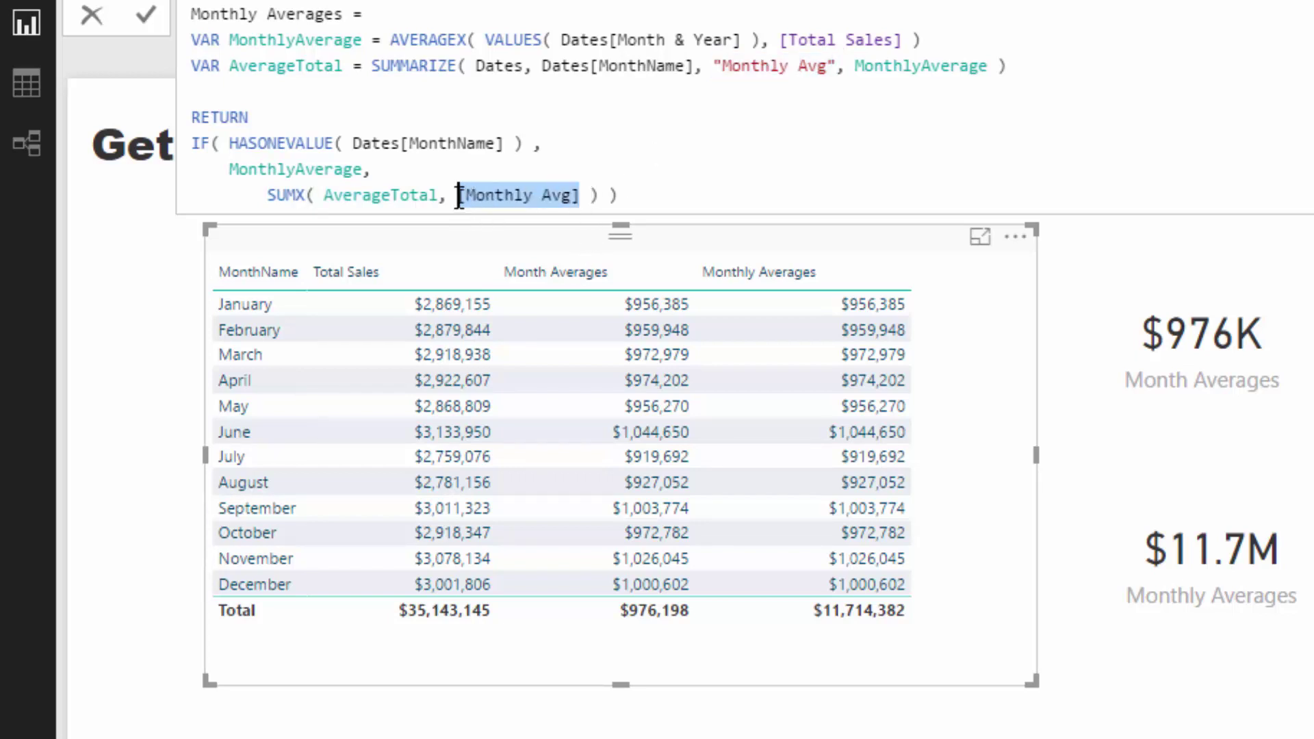
left_click(457, 198)
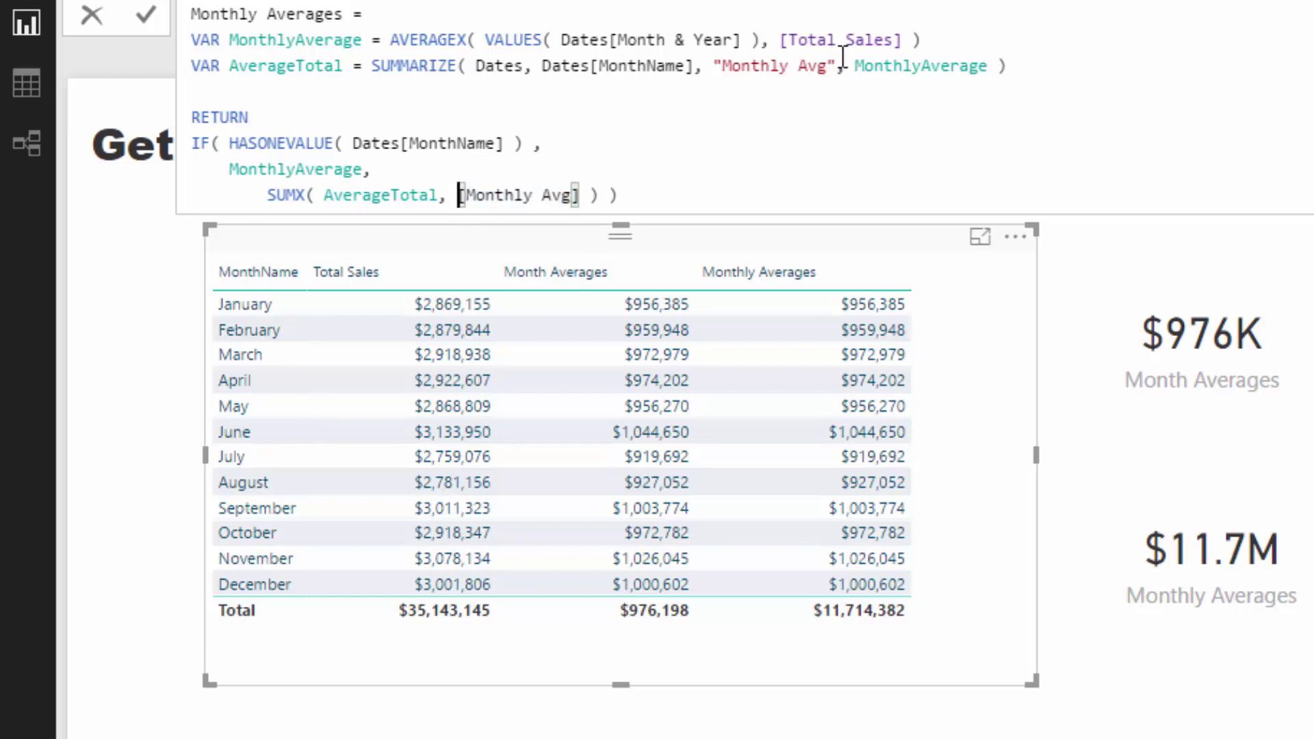
left_click_drag(841, 65, 720, 65)
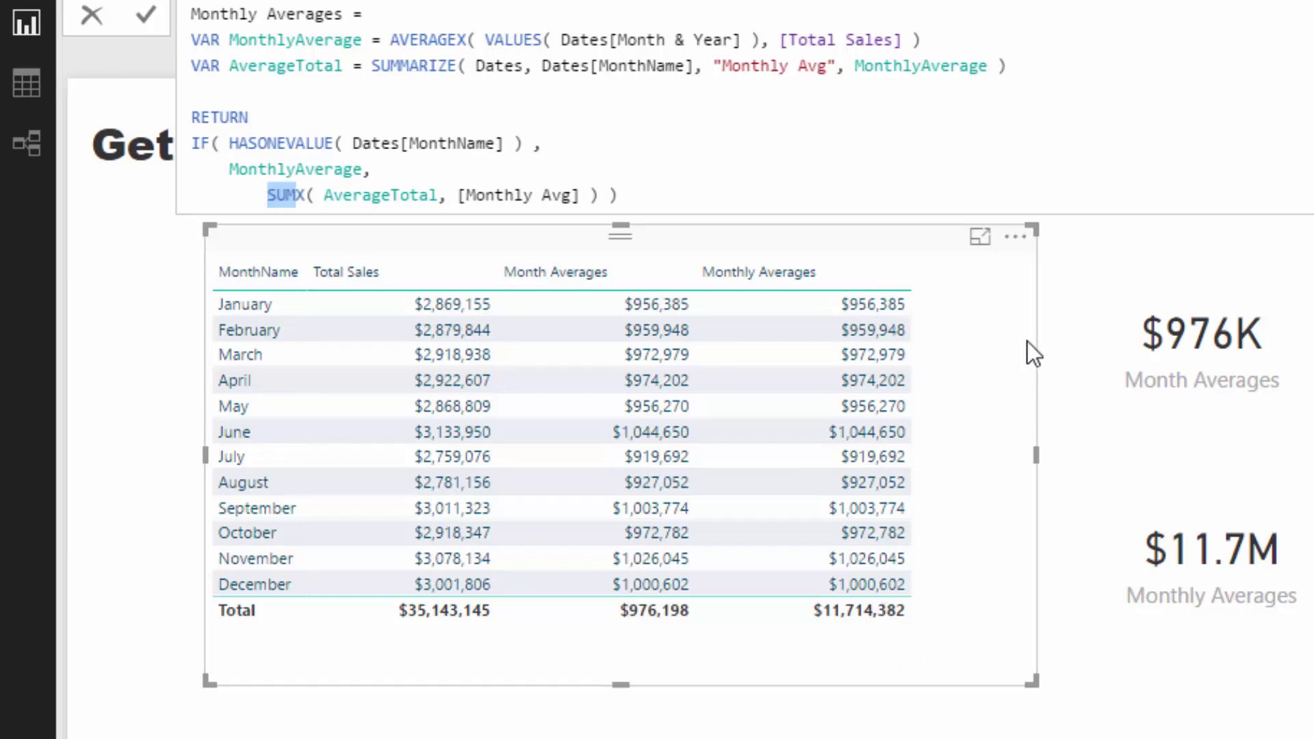
- Select the $11.7M card and bring up its Monthly Averages DAX formula
left_click(1191, 491)
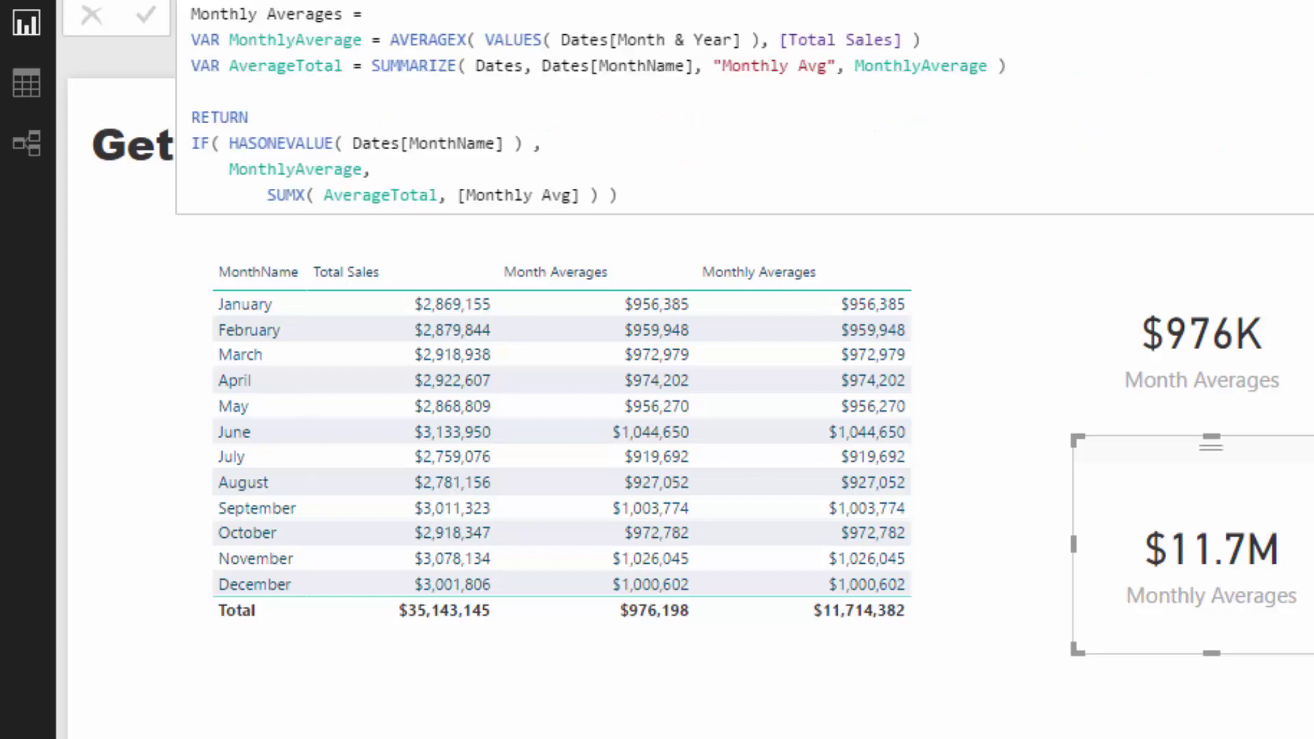
left_click(718, 194)
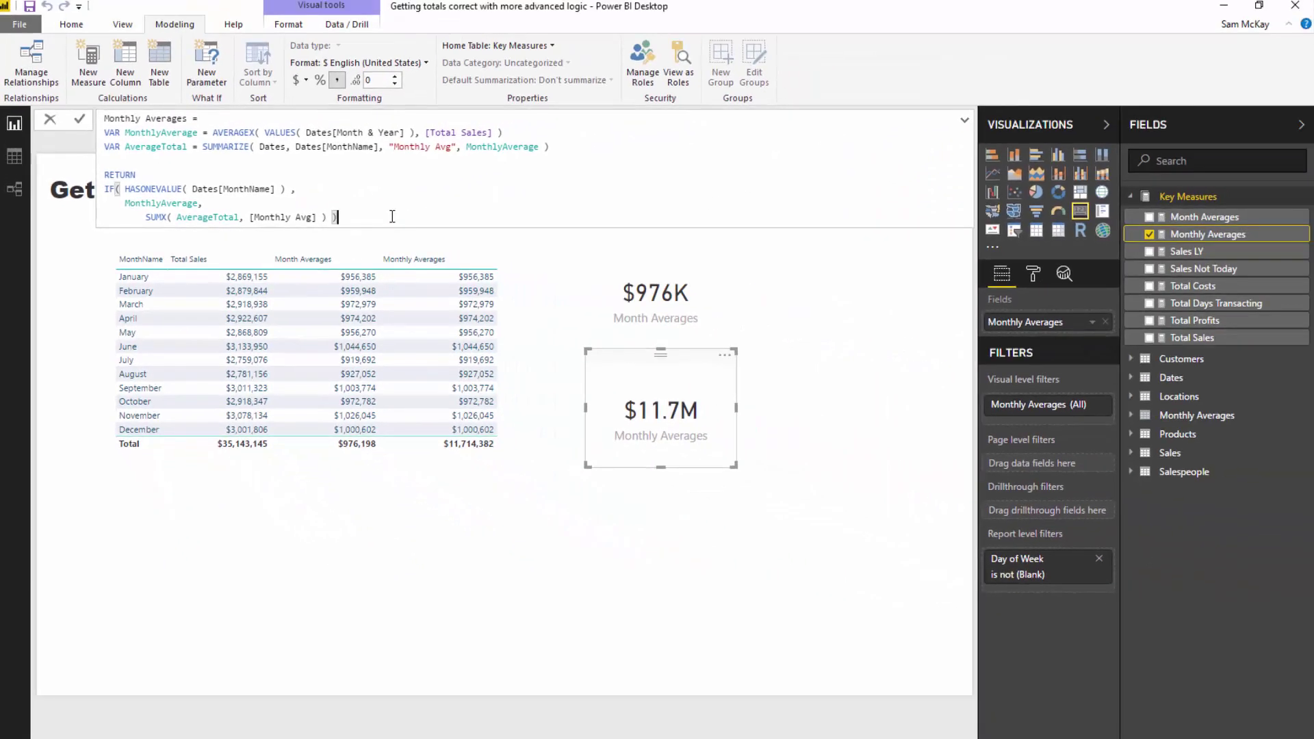